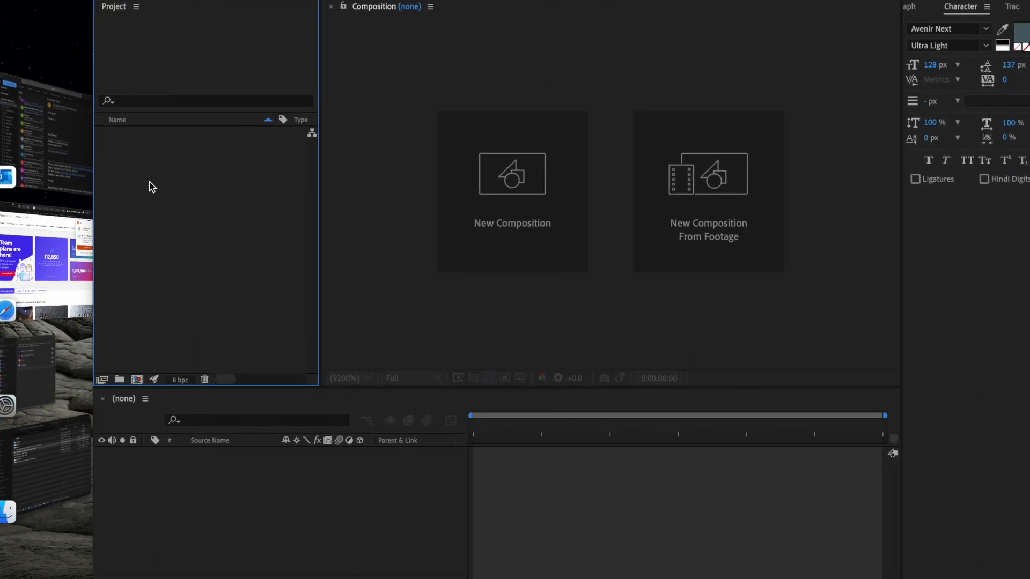
# Step: Import static shot dance.mov from the Multimedia/dancing folder in Finder into the After Effects project
pyautogui.click(53, 473)
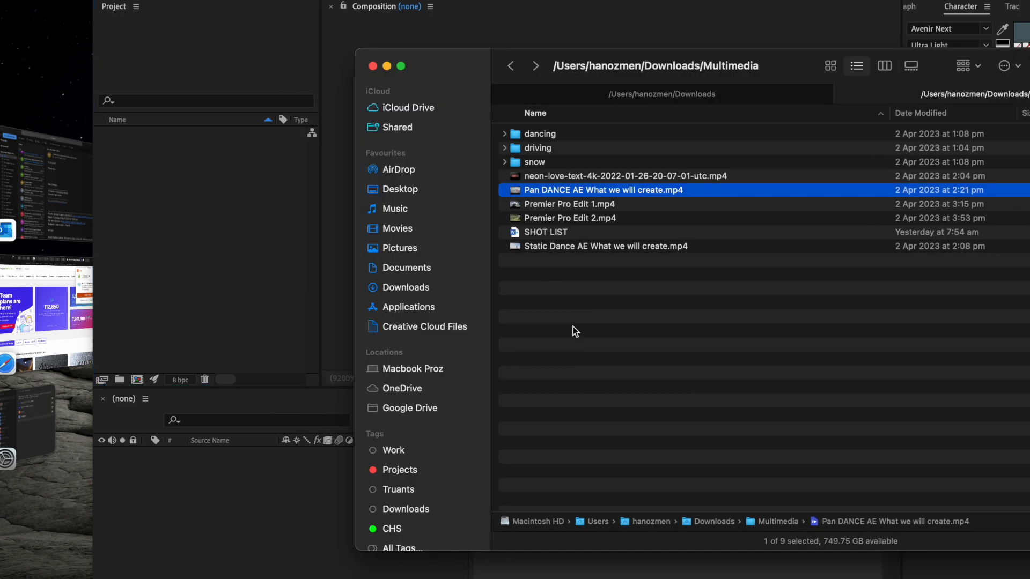
pyautogui.doubleClick(543, 136)
pyautogui.click(553, 150)
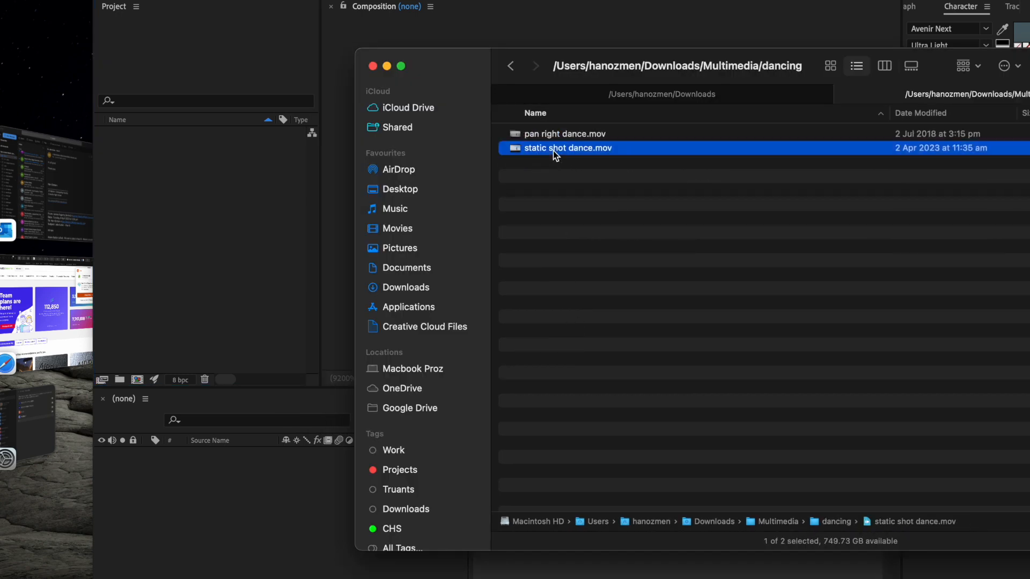
pyautogui.press('space')
pyautogui.press('space')
pyautogui.moveTo(534, 151); pyautogui.dragTo(194, 188)
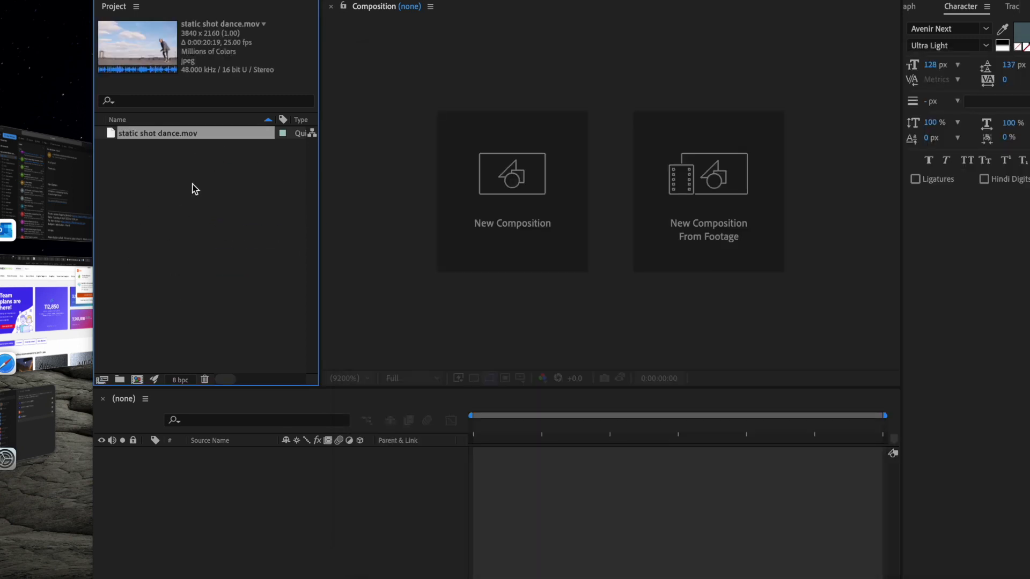
pyautogui.moveTo(93, 241); pyautogui.dragTo(0, 241)
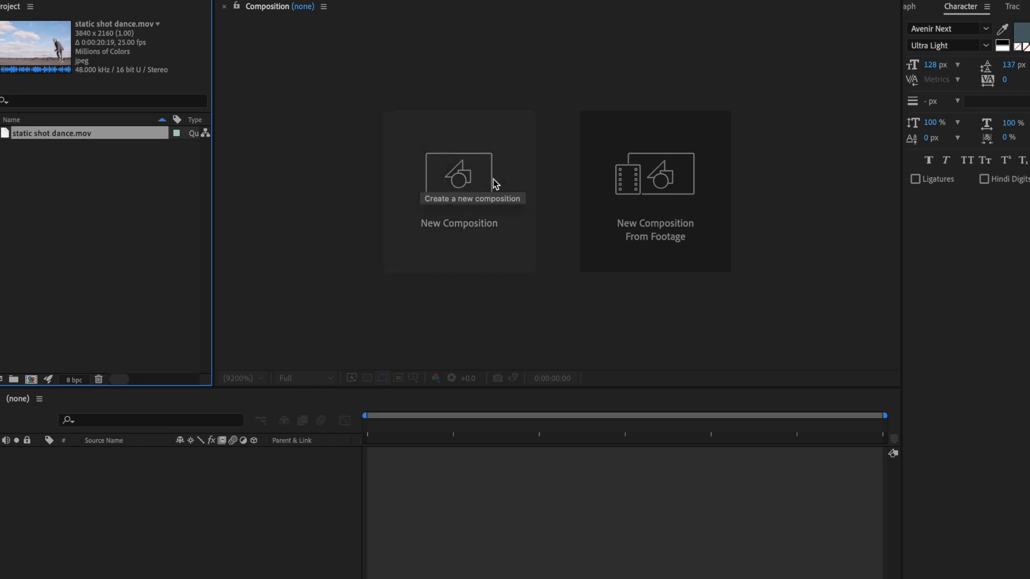
pyautogui.click(467, 180)
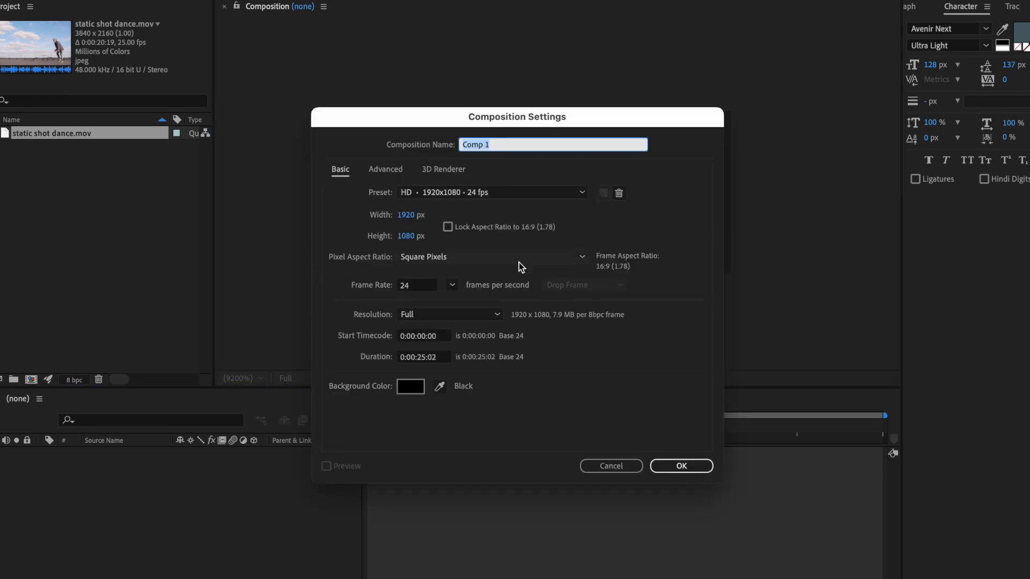
pyautogui.click(486, 195)
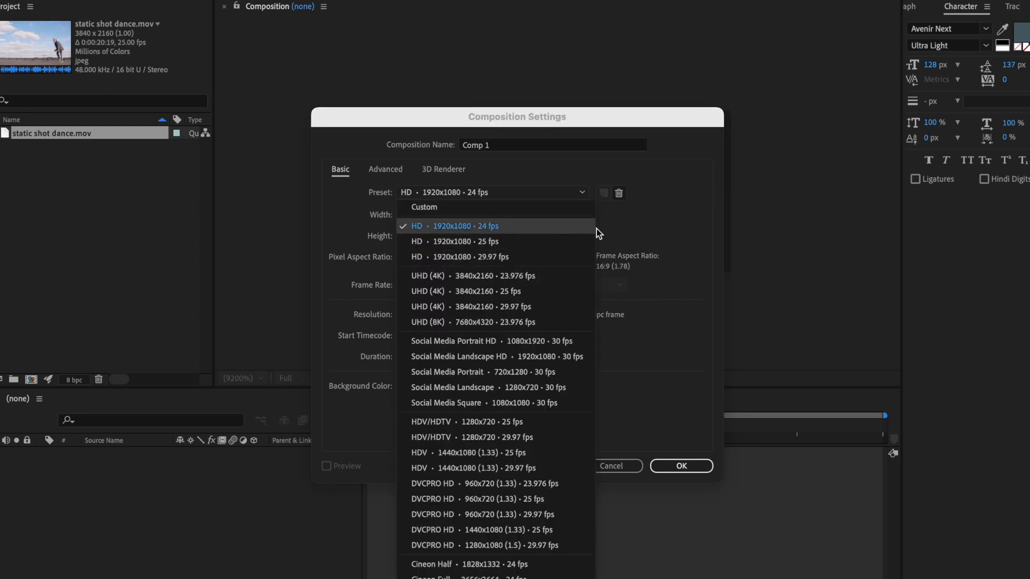
pyautogui.click(642, 239)
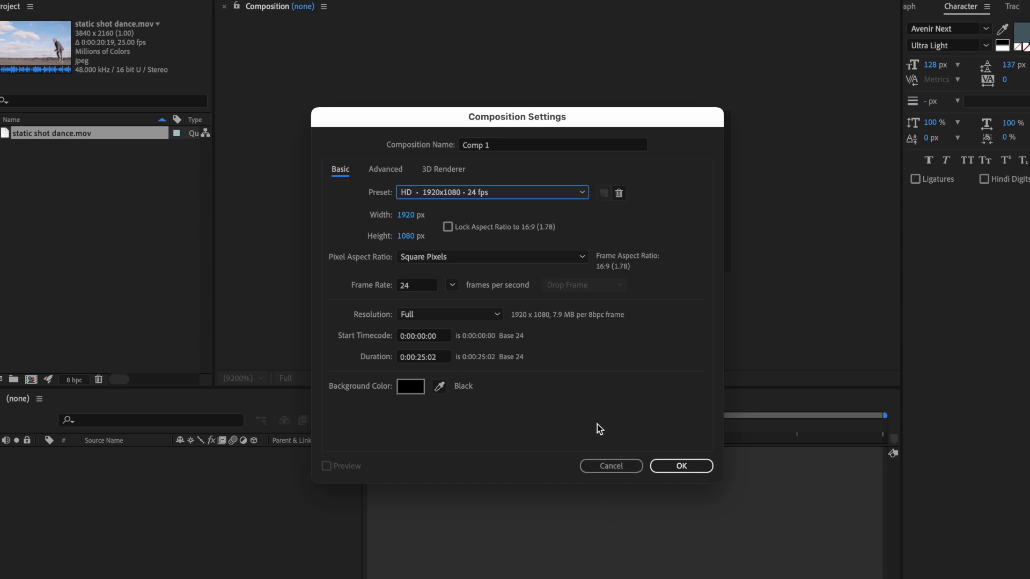
pyautogui.click(605, 466)
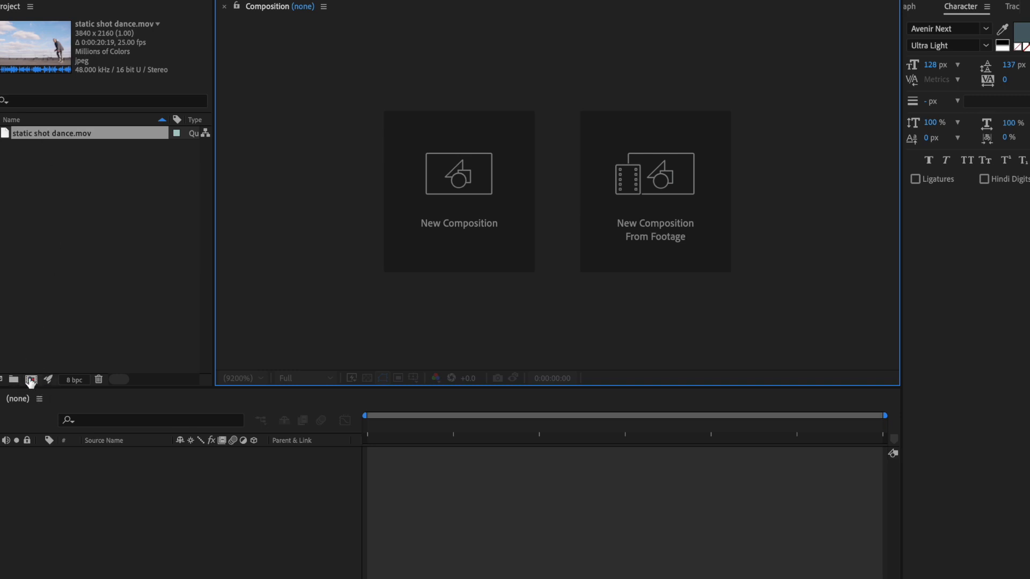
# Step: Create a composition from static shot dance.mov that matches the footage, with the playhead at the start
pyautogui.moveTo(34, 136); pyautogui.dragTo(30, 383)
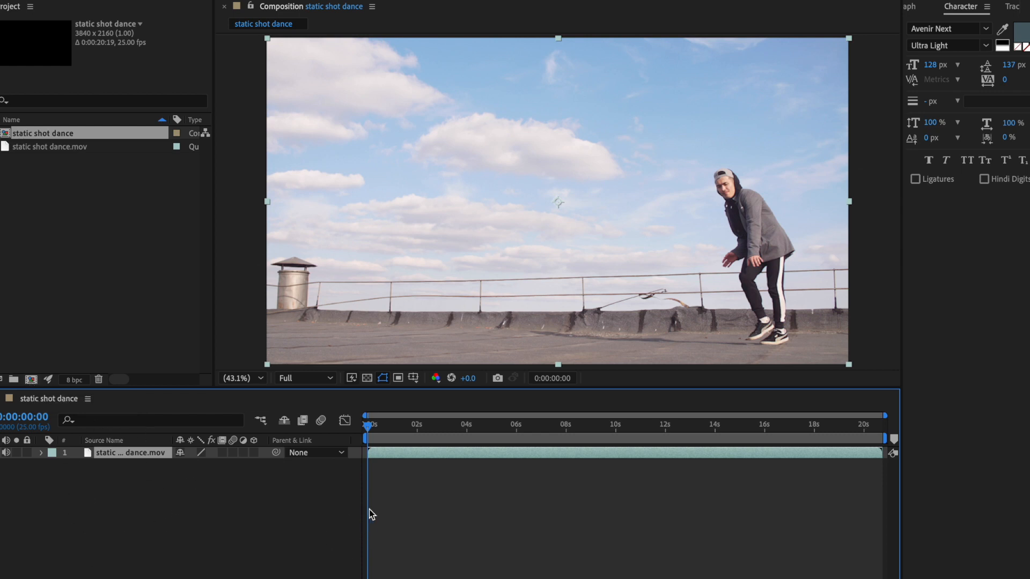
pyautogui.moveTo(368, 426)
pyautogui.mouseDown()
pyautogui.moveTo(767, 427)
pyautogui.moveTo(349, 430)
pyautogui.mouseUp()
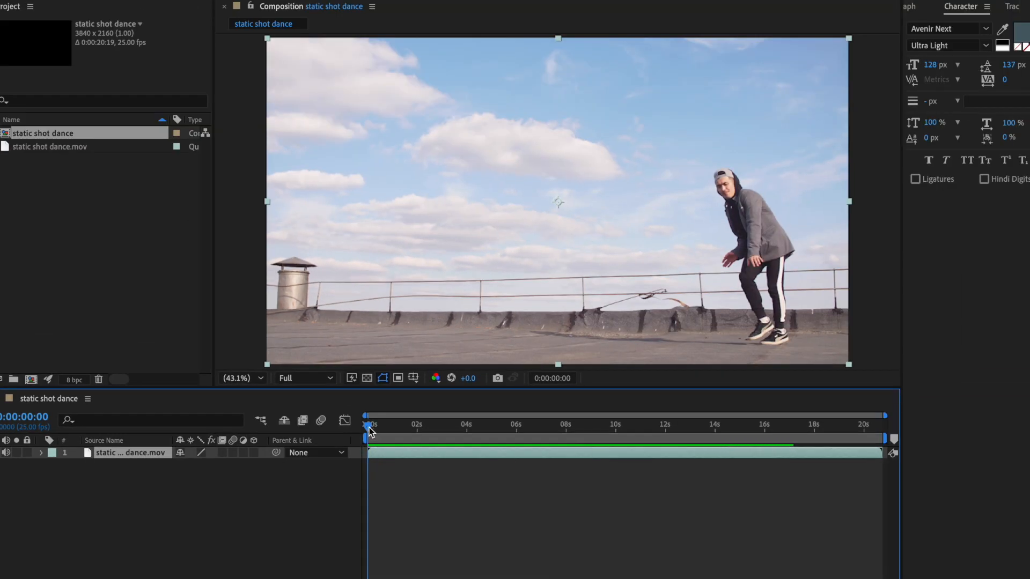
# Step: Scrub through the clip and play a preview of the dancer from 0:00:04:00
pyautogui.moveTo(369, 426); pyautogui.dragTo(472, 435)
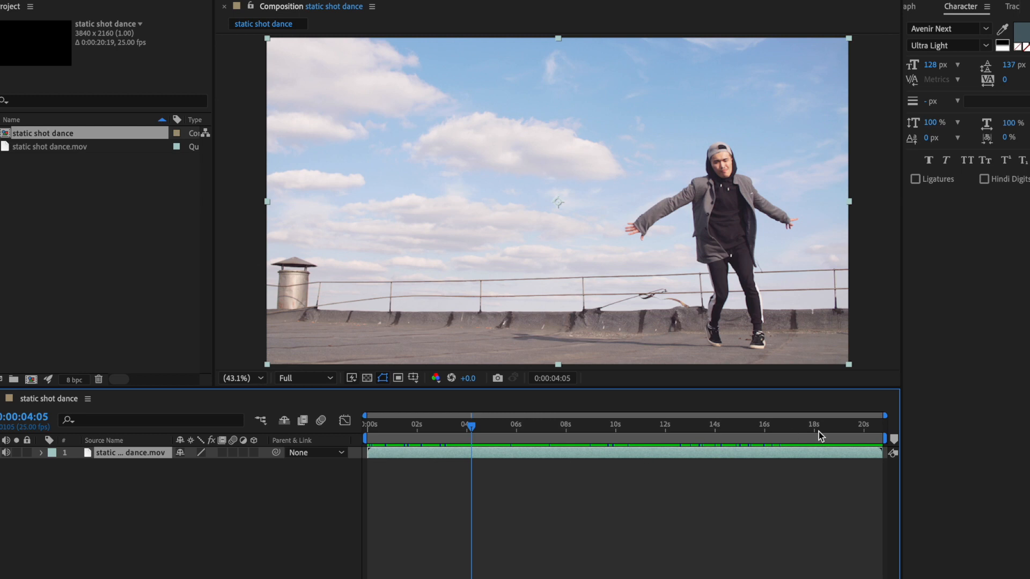
pyautogui.click(471, 427)
pyautogui.moveTo(470, 428)
pyautogui.mouseDown()
pyautogui.moveTo(575, 429)
pyautogui.moveTo(455, 427)
pyautogui.moveTo(466, 432)
pyautogui.mouseUp()
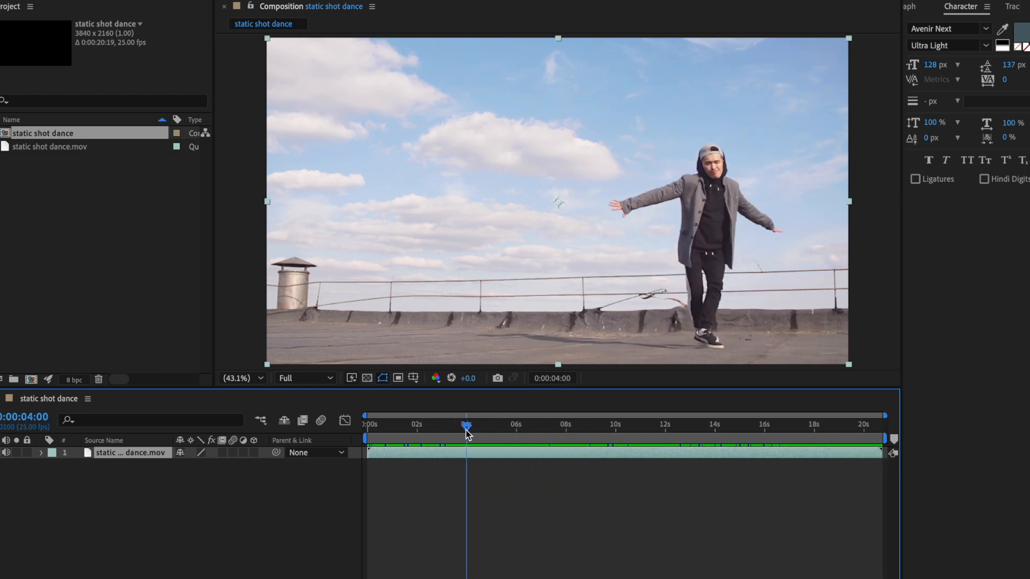
pyautogui.press('space')
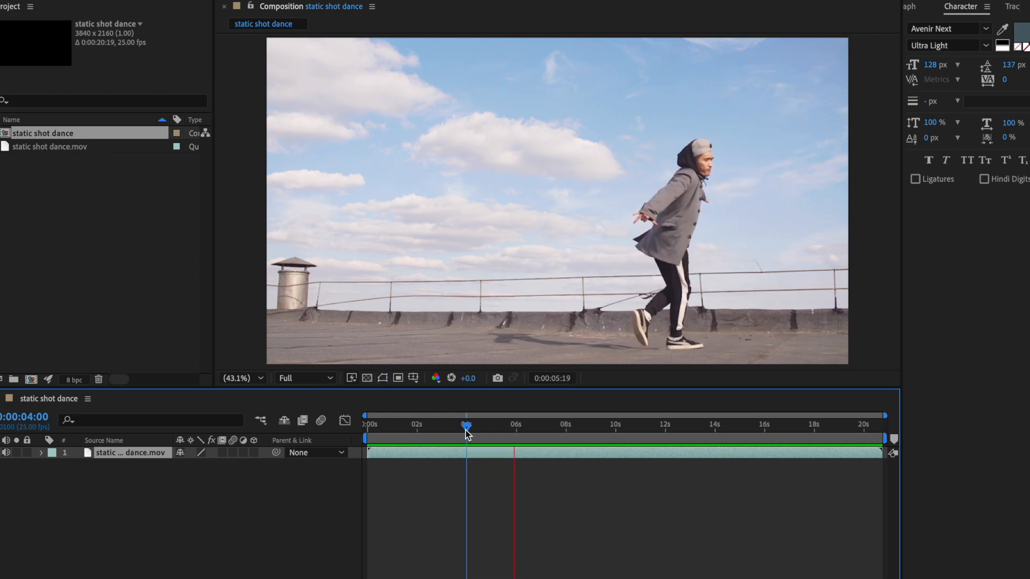
pyautogui.press('space')
pyautogui.click(1029, 7)
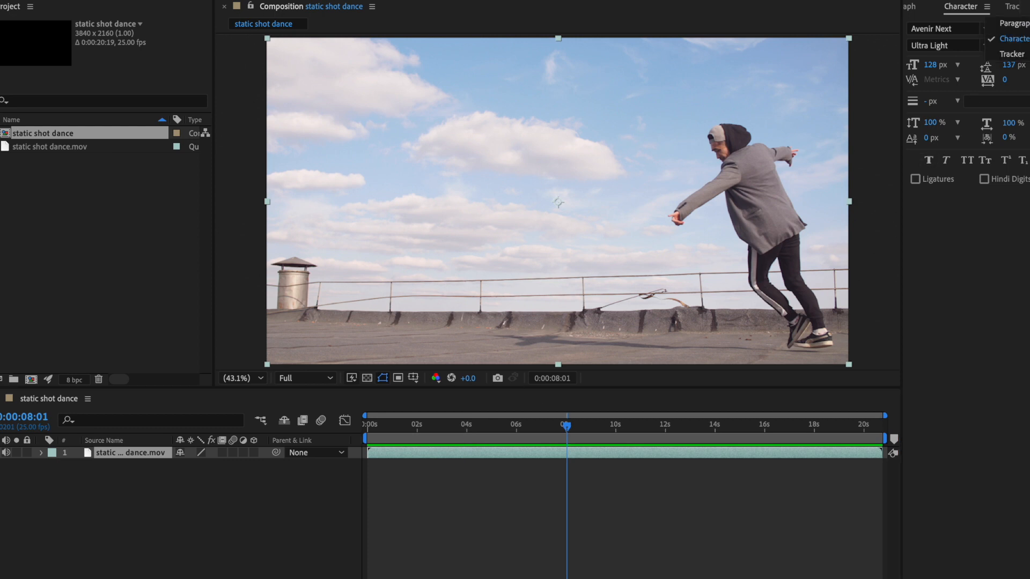
pyautogui.click(979, 207)
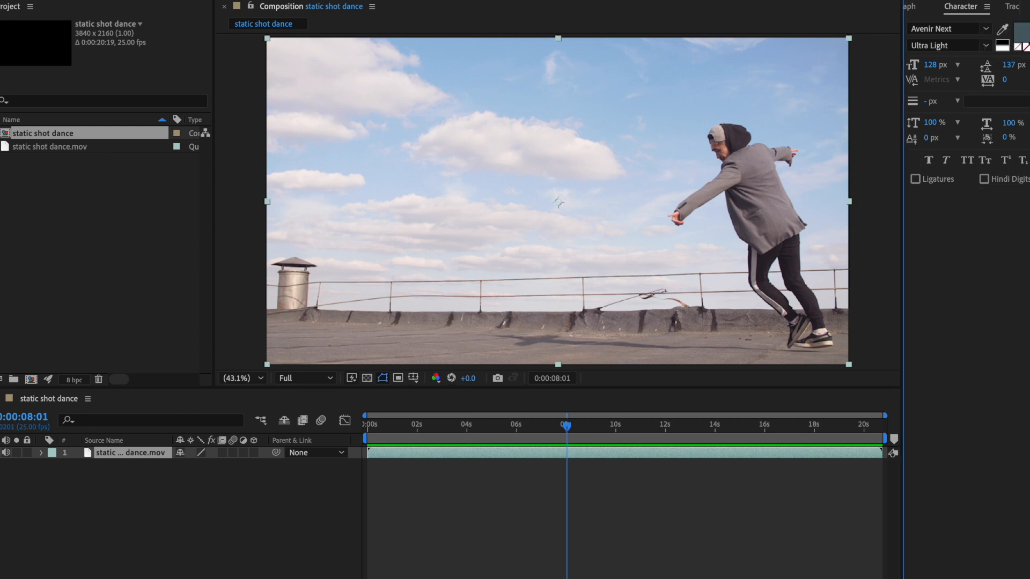
pyautogui.click(373, 0)
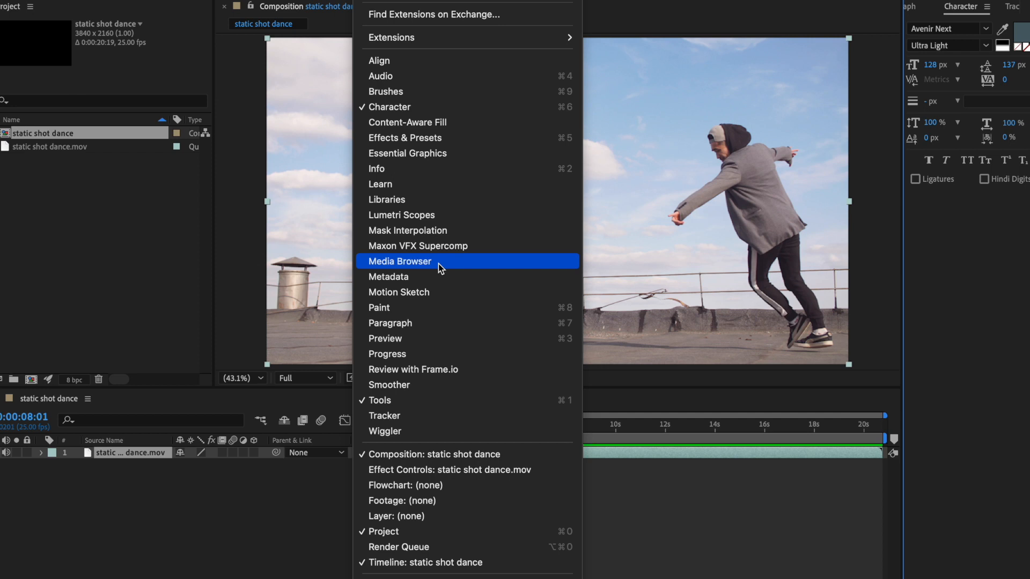
pyautogui.click(307, 402)
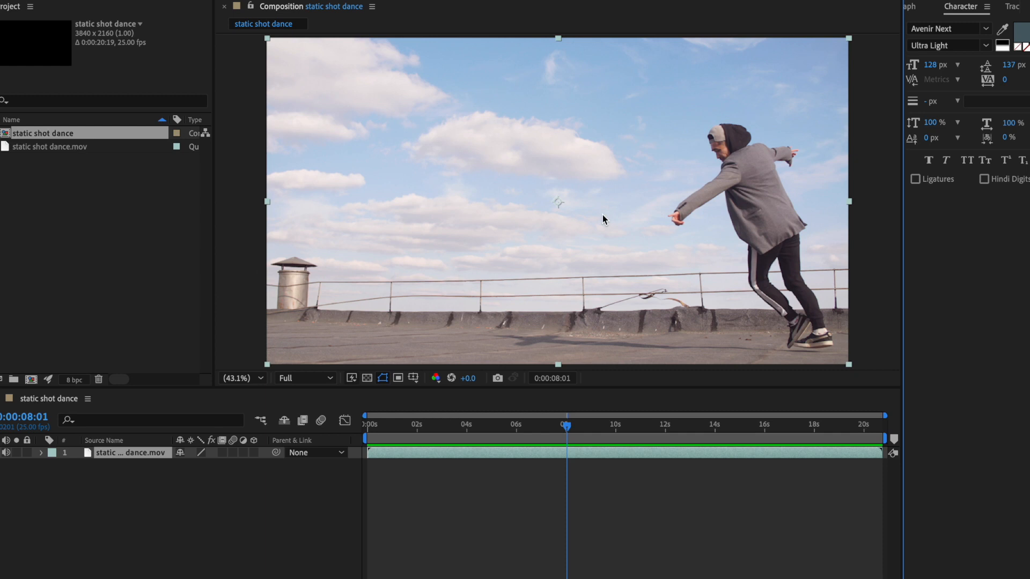
# Step: Open the static shot dance.mov layer of the timeline in its own Layer view
pyautogui.click(126, 467)
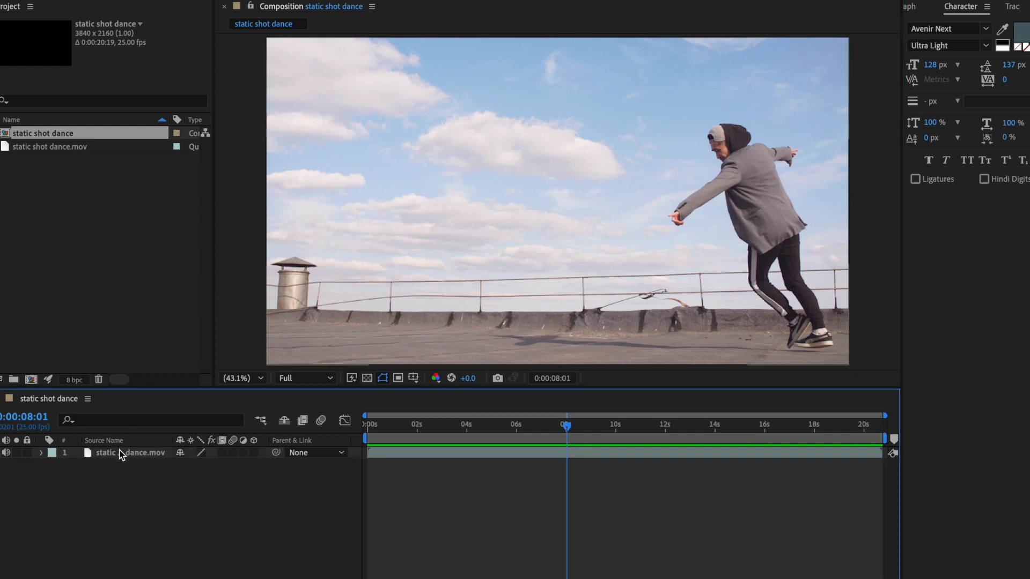
pyautogui.click(119, 449)
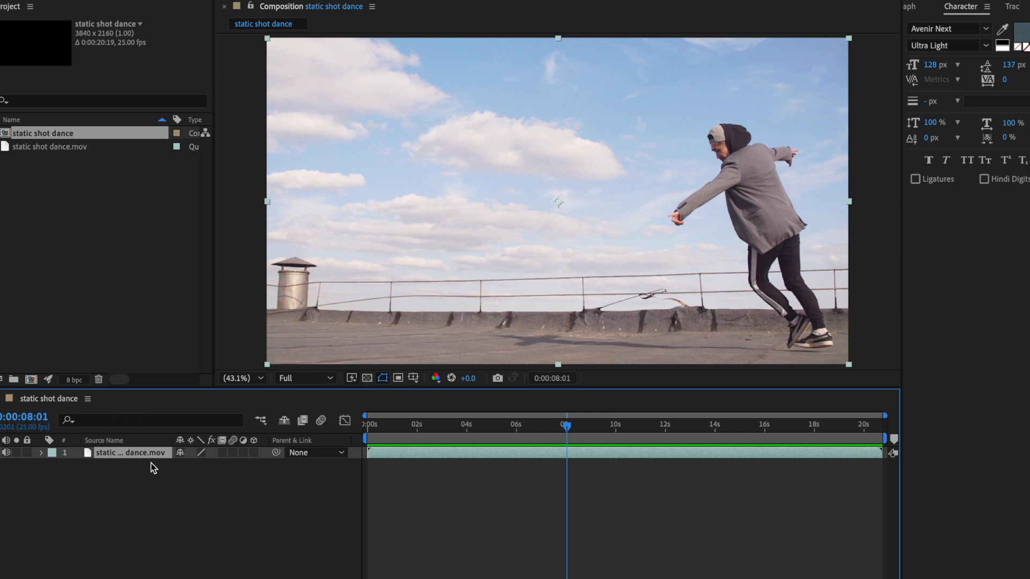
pyautogui.doubleClick(125, 453)
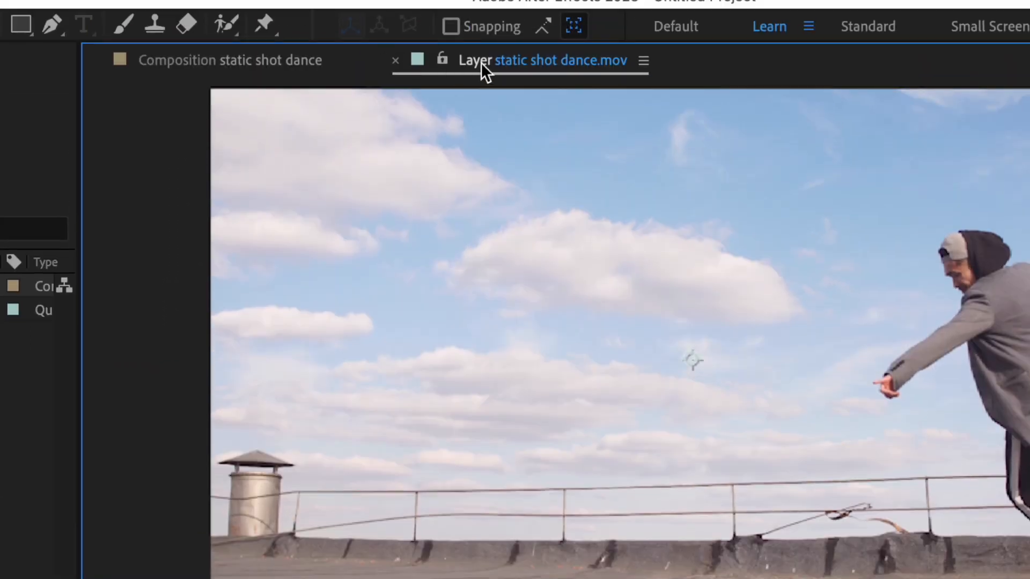
# Step: Compare the composition view of static shot dance with the Layer view of its clip
pyautogui.click(249, 59)
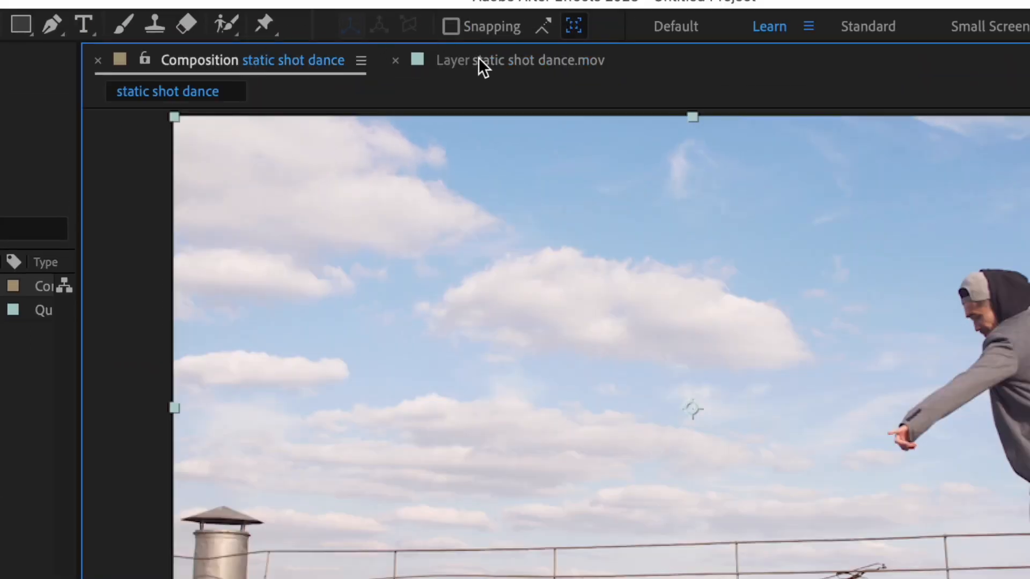
pyautogui.click(481, 57)
pyautogui.click(250, 60)
pyautogui.click(501, 60)
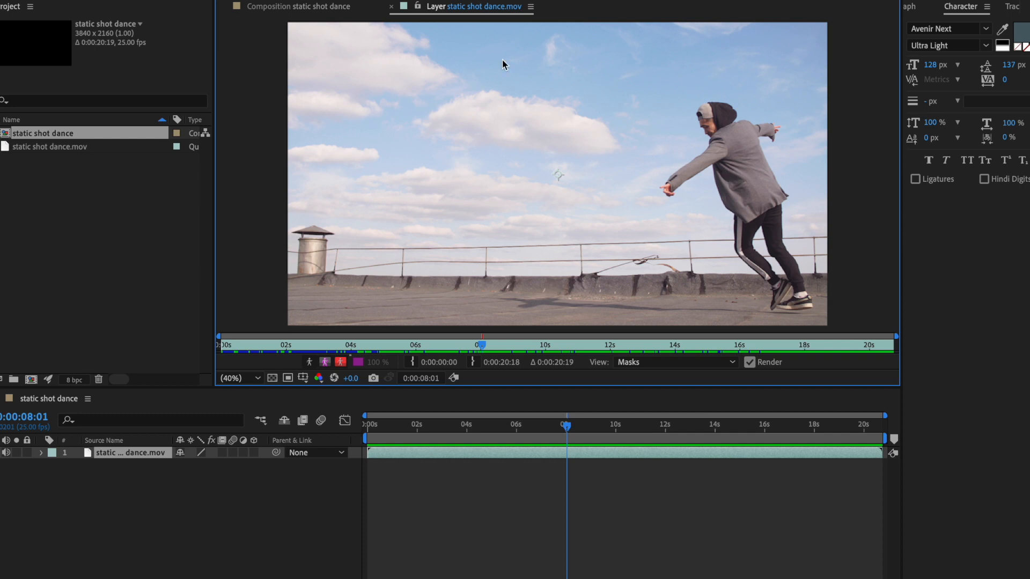
pyautogui.click(319, 12)
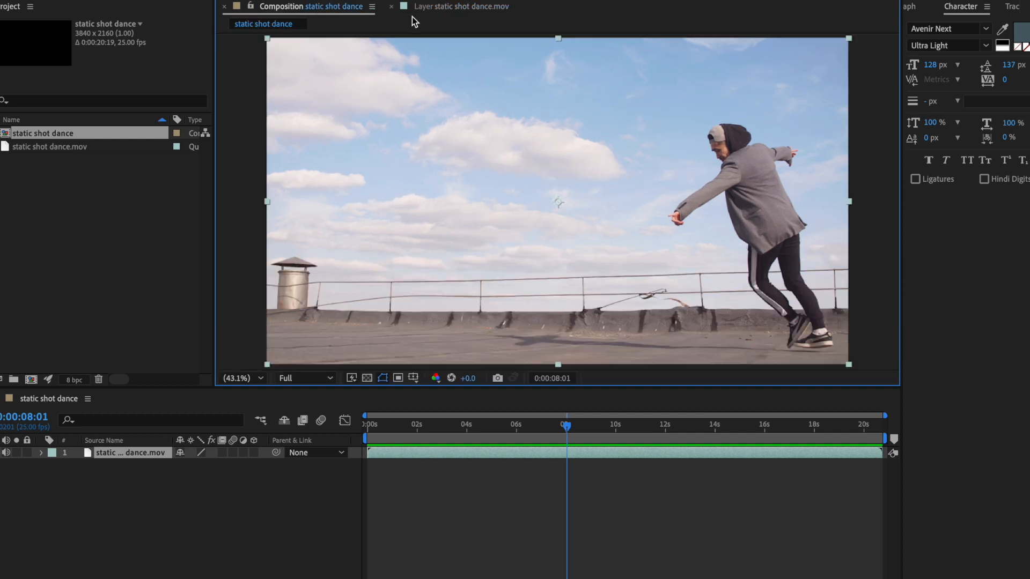
pyautogui.click(441, 8)
pyautogui.click(325, 12)
# Step: Move the playhead to 0:00:05:19 and check the frame in both the Layer and composition views
pyautogui.moveTo(567, 426); pyautogui.dragTo(490, 427)
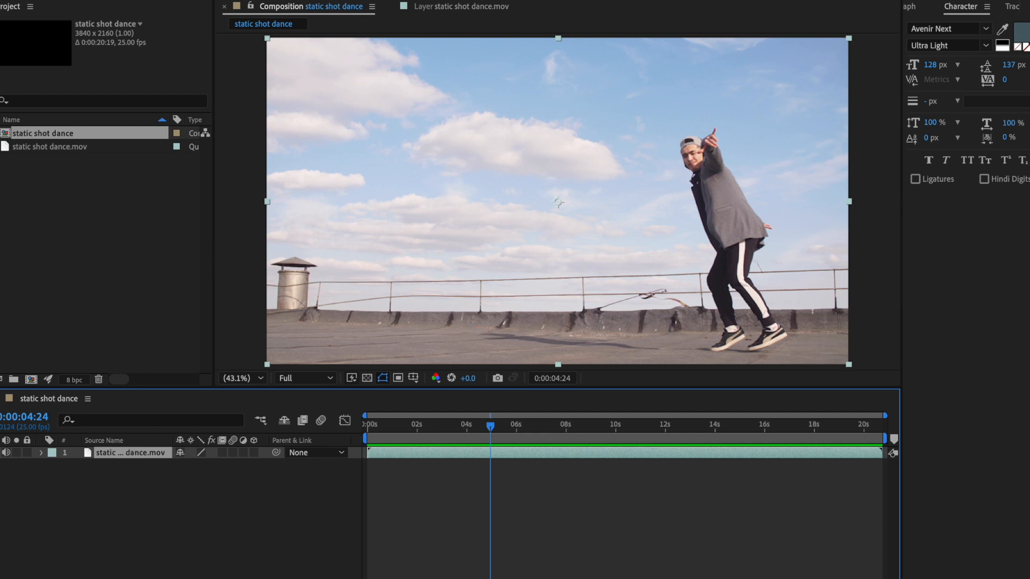
pyautogui.click(458, 9)
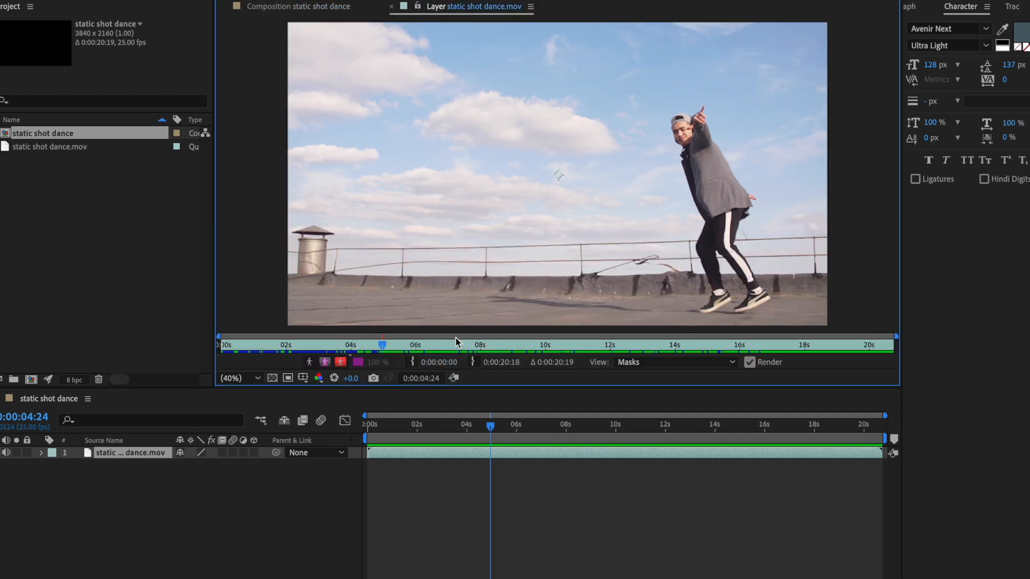
pyautogui.moveTo(490, 428); pyautogui.dragTo(404, 423)
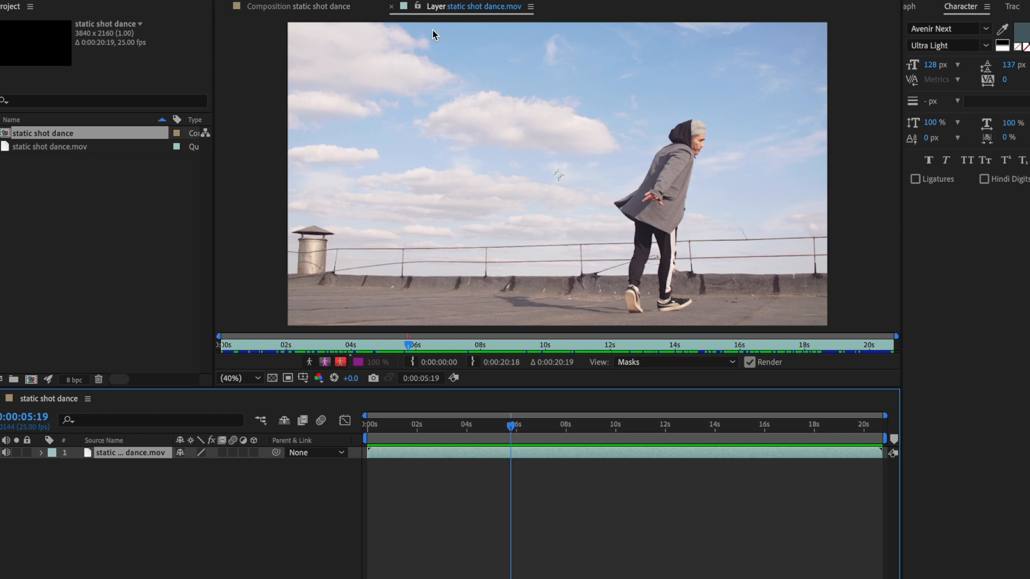
pyautogui.click(442, 5)
pyautogui.click(294, 7)
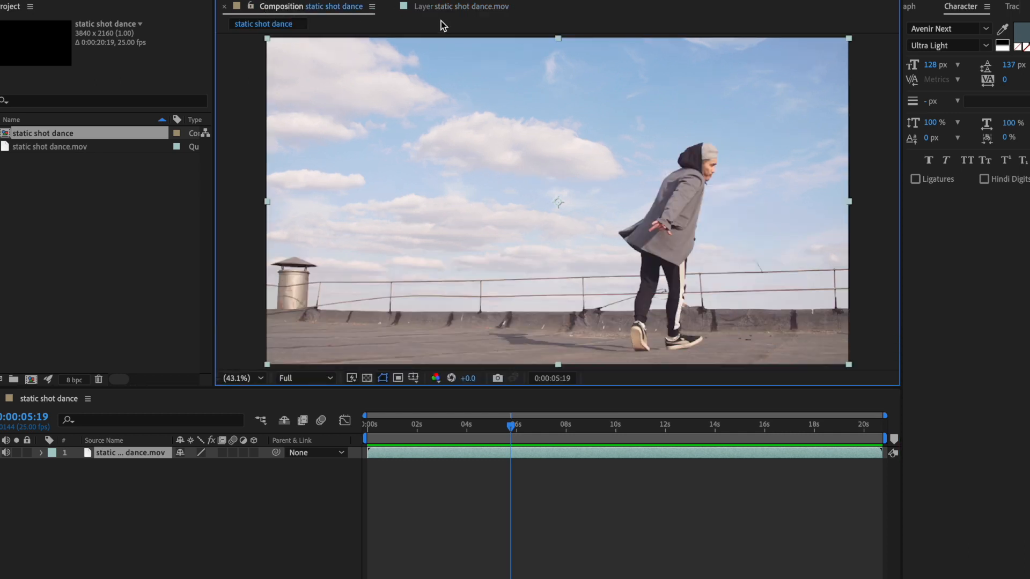
# Step: Select the dancer in the clip's Layer view with Roto Brush strokes, including the face and the raised rear shoe
pyautogui.click(455, 7)
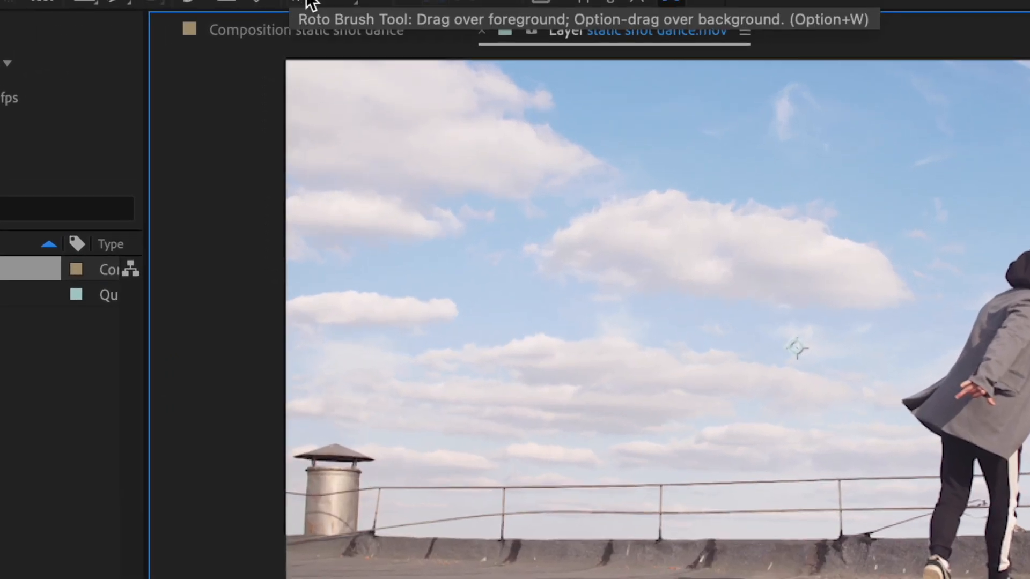
pyautogui.click(310, 3)
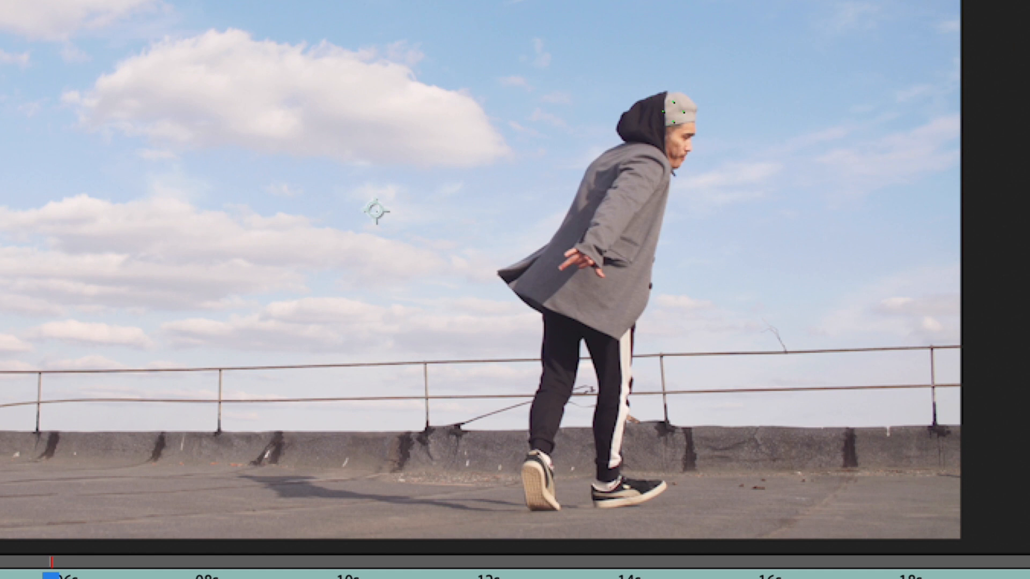
pyautogui.moveTo(680, 114)
pyautogui.mouseDown()
pyautogui.moveTo(646, 105)
pyautogui.moveTo(657, 112)
pyautogui.moveTo(632, 133)
pyautogui.moveTo(645, 152)
pyautogui.moveTo(596, 181)
pyautogui.moveTo(554, 254)
pyautogui.moveTo(566, 283)
pyautogui.moveTo(614, 284)
pyautogui.moveTo(629, 235)
pyautogui.moveTo(596, 209)
pyautogui.moveTo(645, 182)
pyautogui.moveTo(652, 200)
pyautogui.moveTo(611, 312)
pyautogui.moveTo(603, 493)
pyautogui.moveTo(649, 489)
pyautogui.moveTo(667, 471)
pyautogui.moveTo(624, 472)
pyautogui.moveTo(602, 456)
pyautogui.moveTo(621, 440)
pyautogui.moveTo(613, 375)
pyautogui.moveTo(584, 317)
pyautogui.moveTo(561, 348)
pyautogui.moveTo(542, 499)
pyautogui.moveTo(532, 446)
pyautogui.moveTo(558, 295)
pyautogui.moveTo(529, 270)
pyautogui.moveTo(662, 103)
pyautogui.mouseUp()
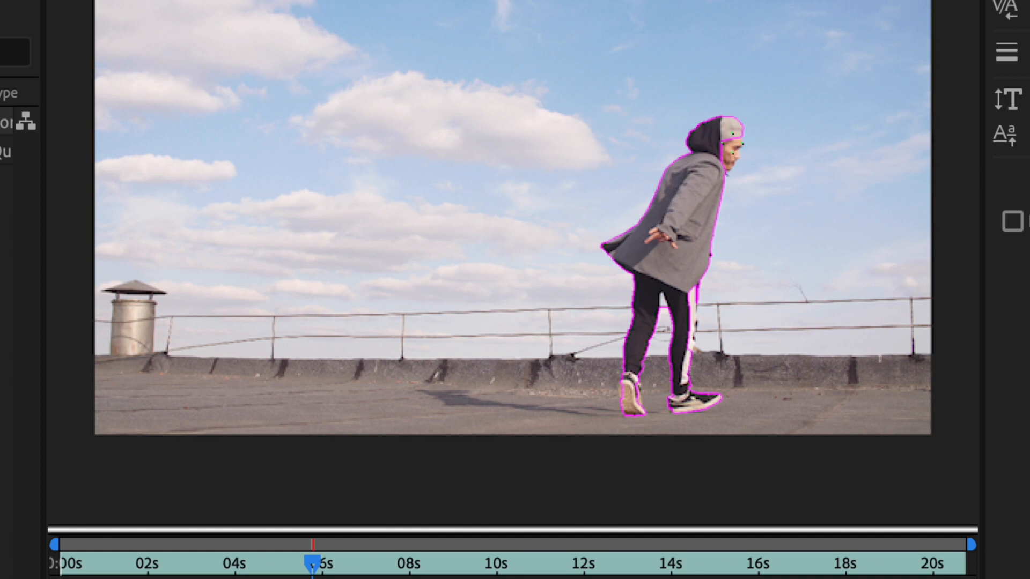
pyautogui.moveTo(735, 132); pyautogui.dragTo(725, 170)
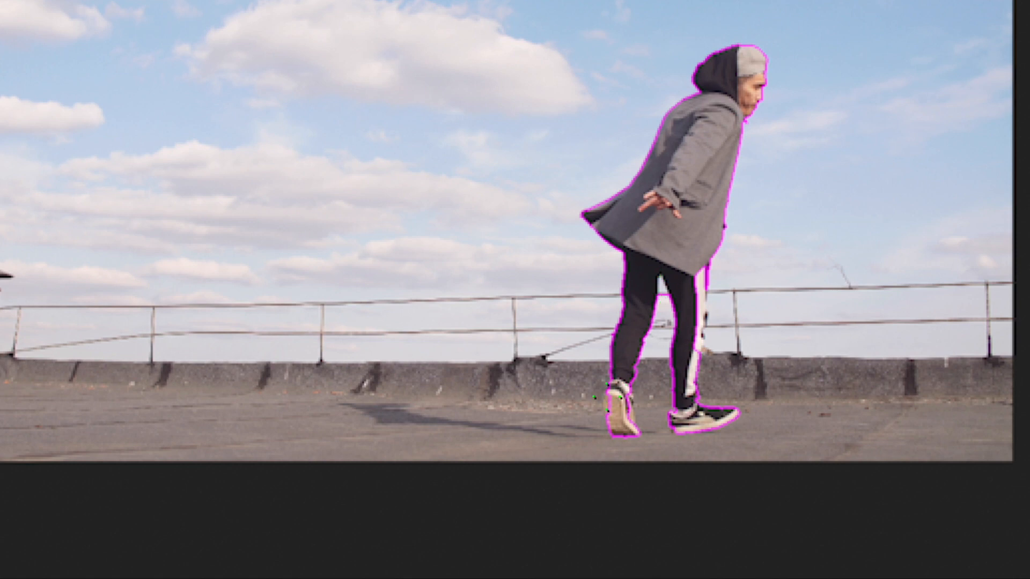
pyautogui.moveTo(606, 397); pyautogui.dragTo(613, 421)
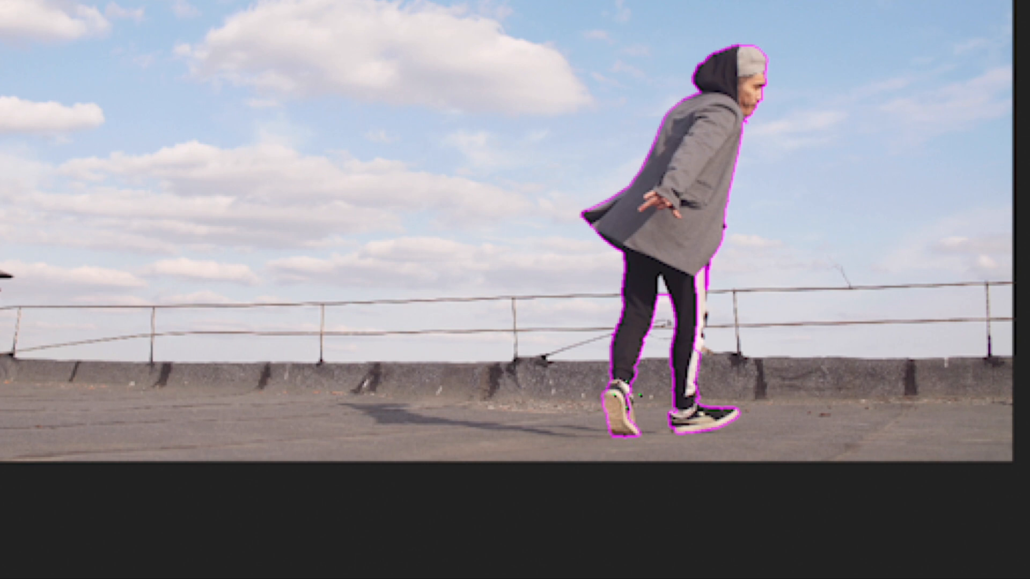
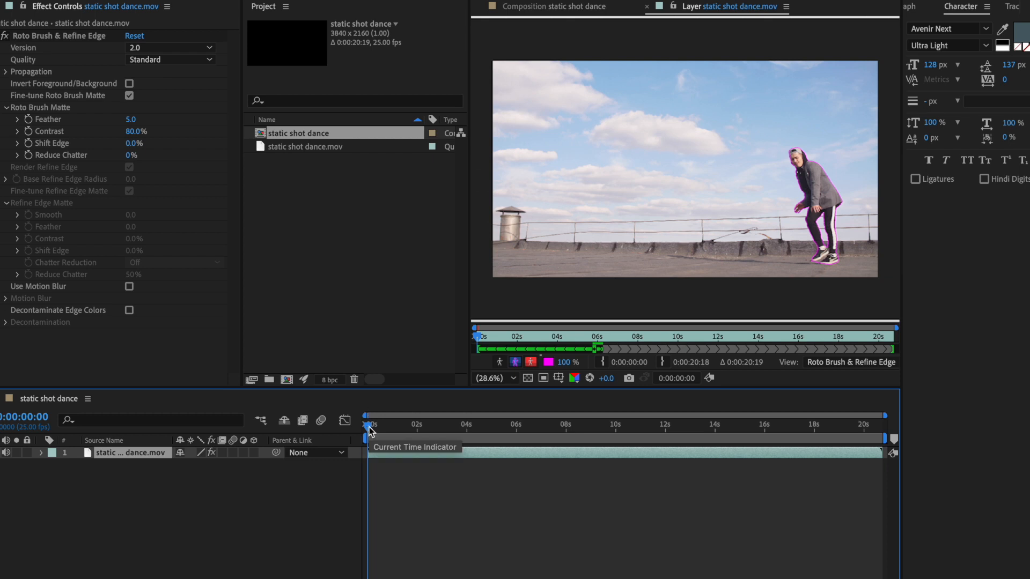
# Step: Play and scrub the clip in its Layer view from the first frame to 0:00:16:14, propagating the Roto Brush outline around the dancer
pyautogui.moveTo(369, 429); pyautogui.dragTo(453, 426)
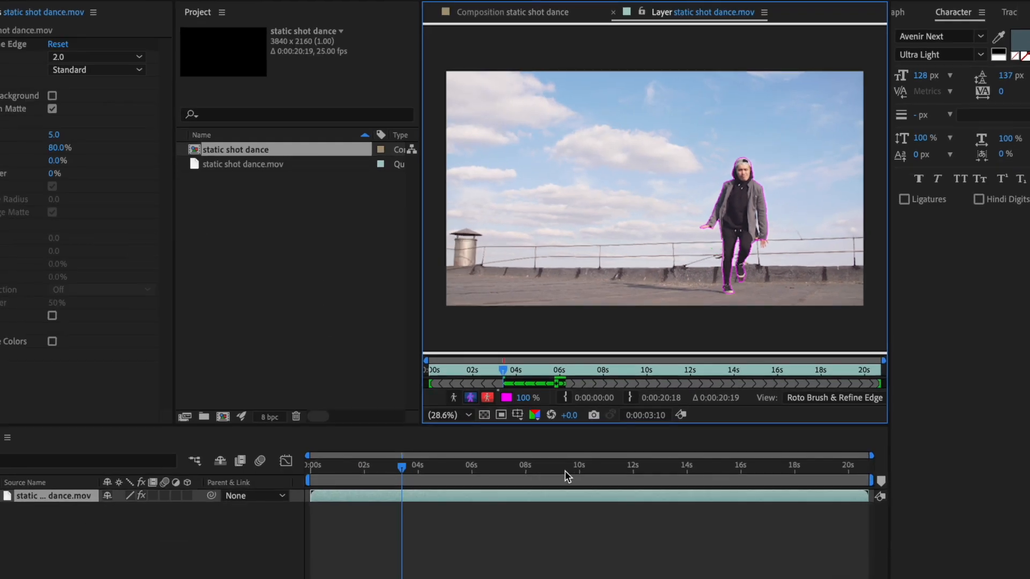
pyautogui.moveTo(402, 466)
pyautogui.mouseDown()
pyautogui.moveTo(414, 470)
pyautogui.moveTo(399, 470)
pyautogui.mouseUp()
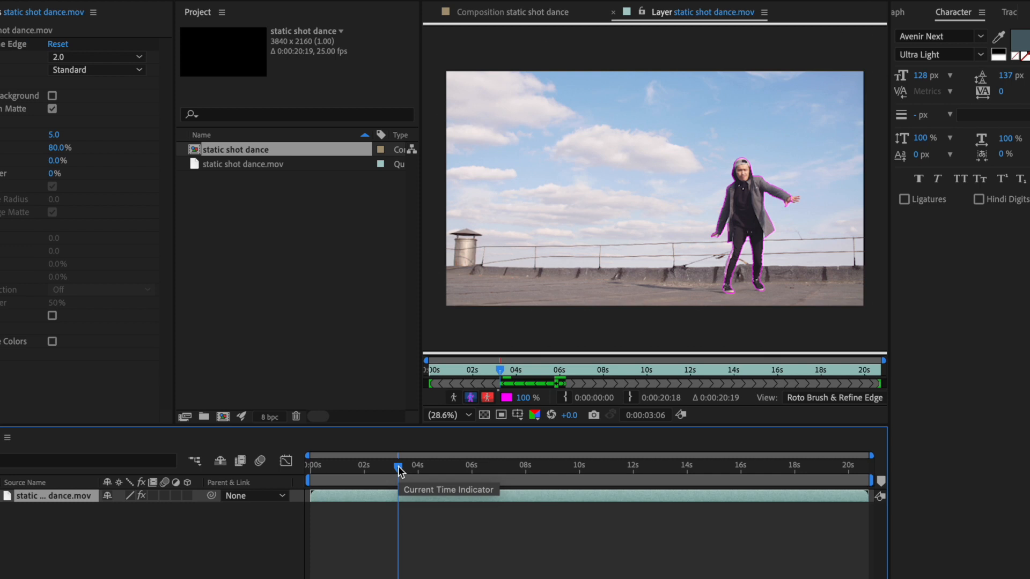
pyautogui.press('space')
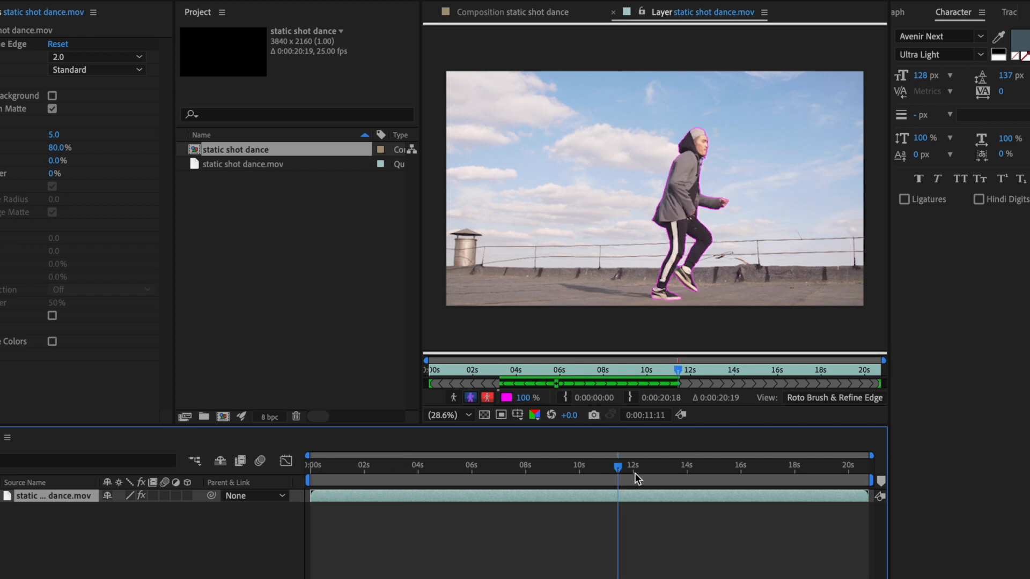
pyautogui.moveTo(616, 468); pyautogui.dragTo(593, 468)
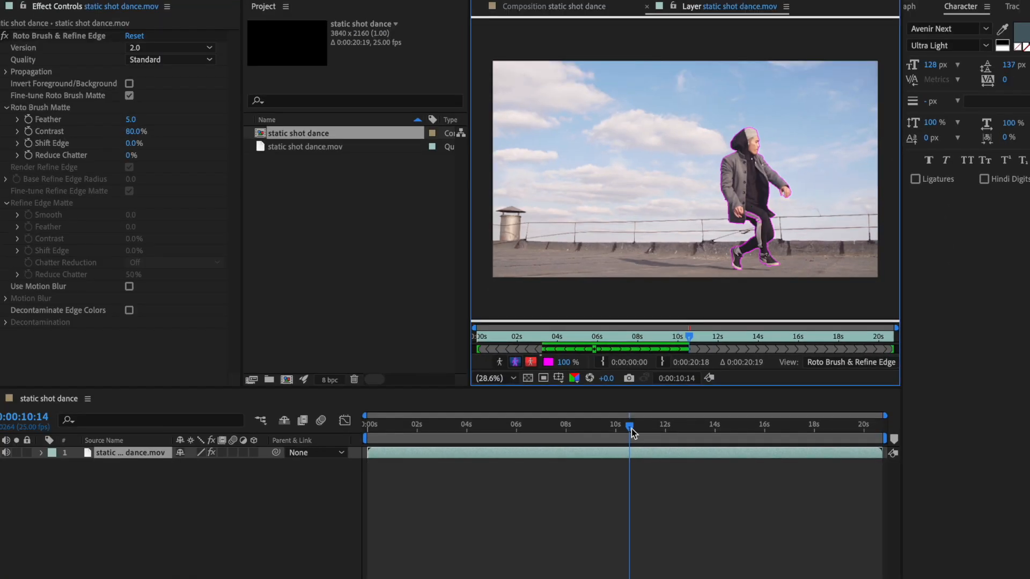
pyautogui.moveTo(632, 431); pyautogui.dragTo(611, 432)
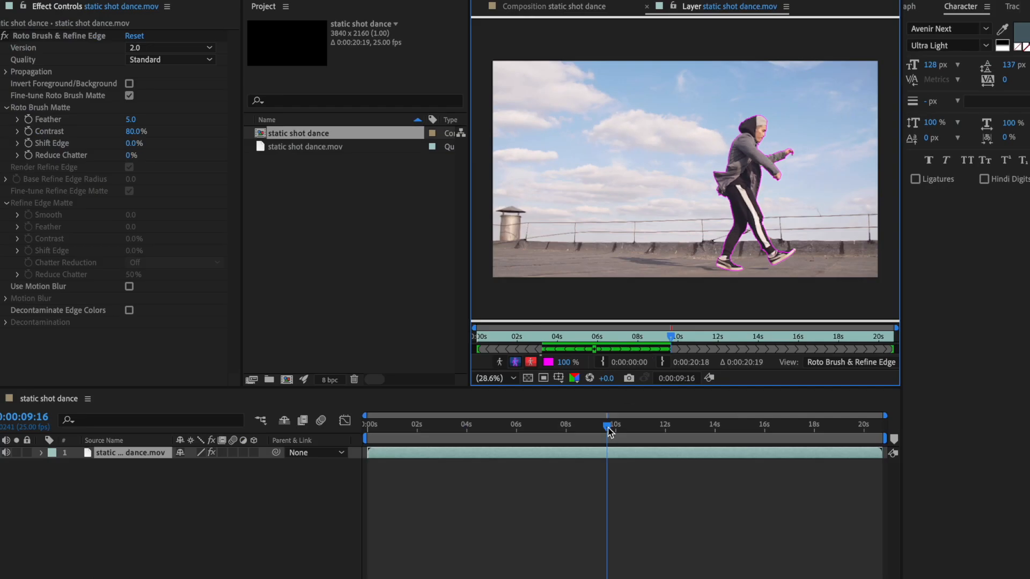
pyautogui.moveTo(608, 431); pyautogui.dragTo(644, 430)
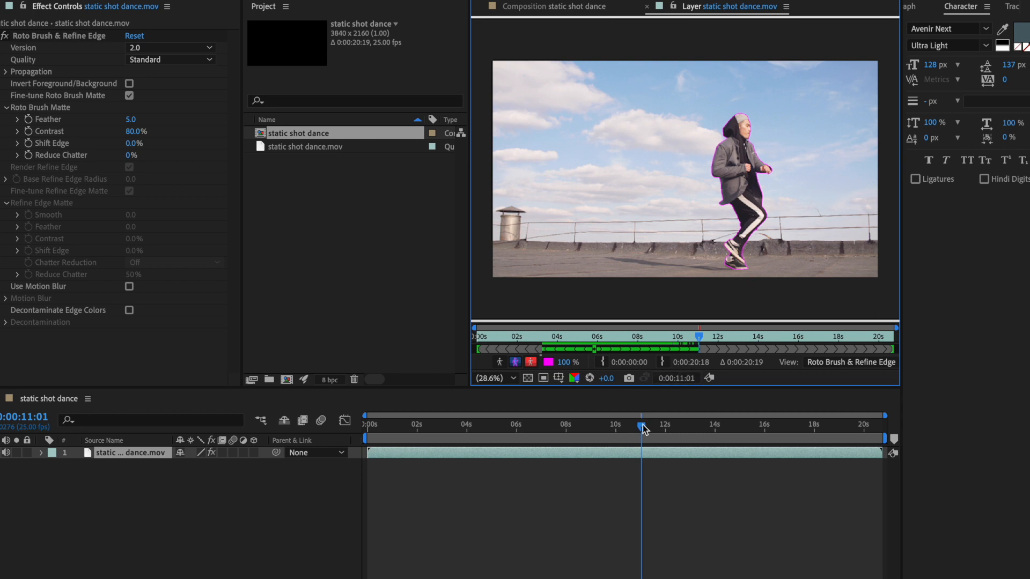
pyautogui.moveTo(642, 426); pyautogui.dragTo(652, 424)
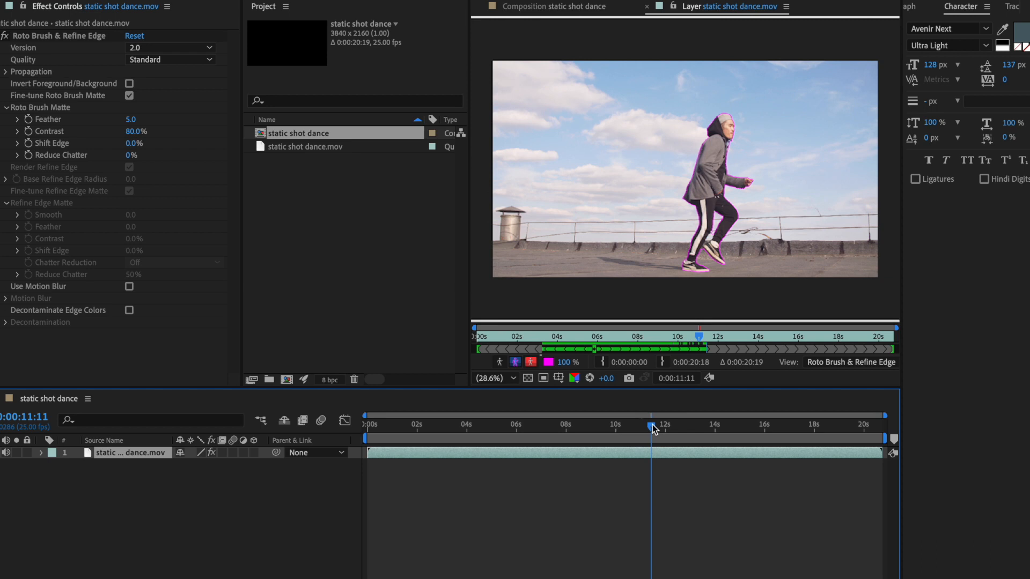
pyautogui.moveTo(653, 424); pyautogui.dragTo(692, 428)
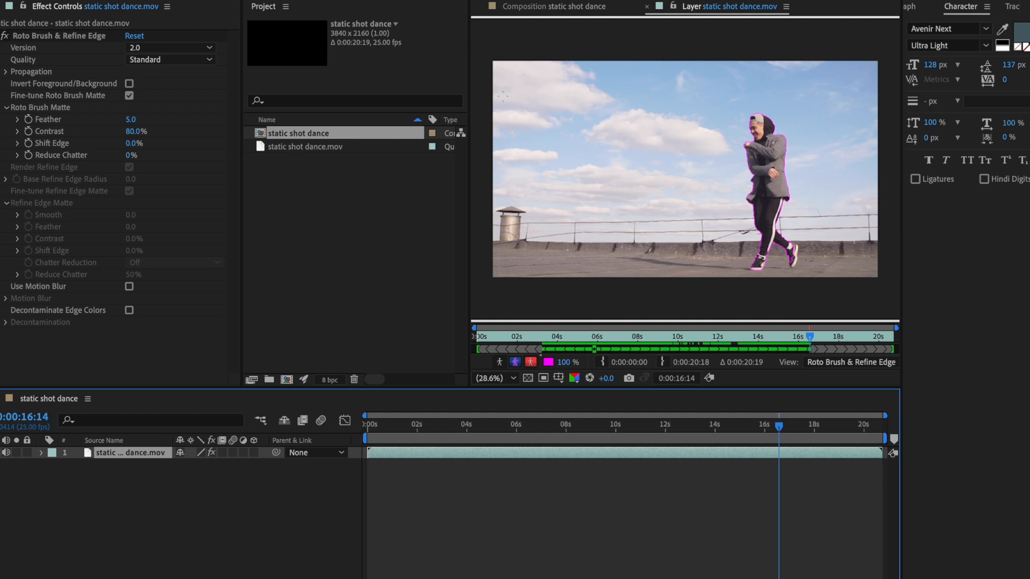
# Step: Enlarge the viewer and compare the isolated dancer in the composition view with the Layer view at 0:00:00:00
pyautogui.moveTo(469, 161); pyautogui.dragTo(346, 168)
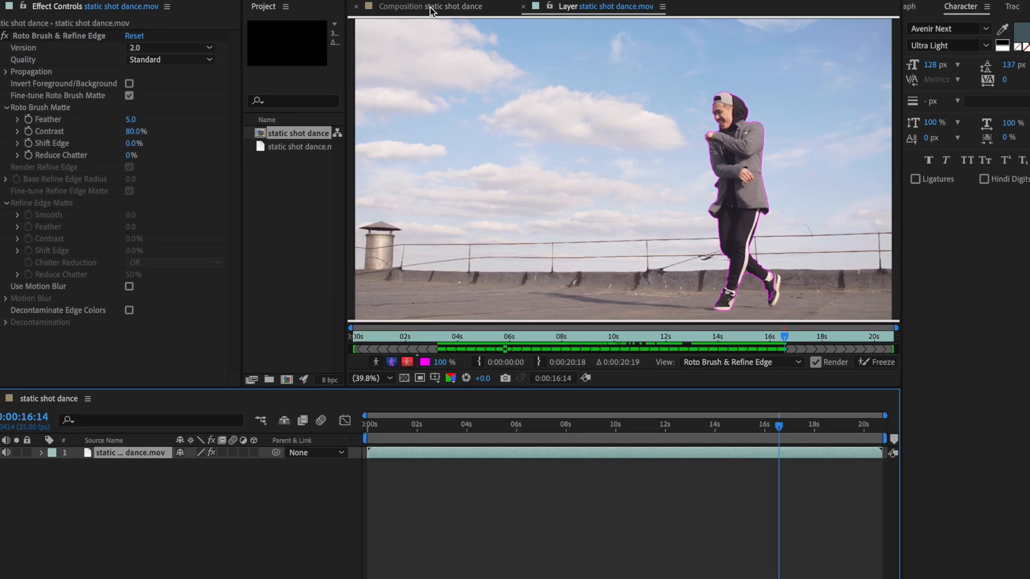
pyautogui.click(417, 8)
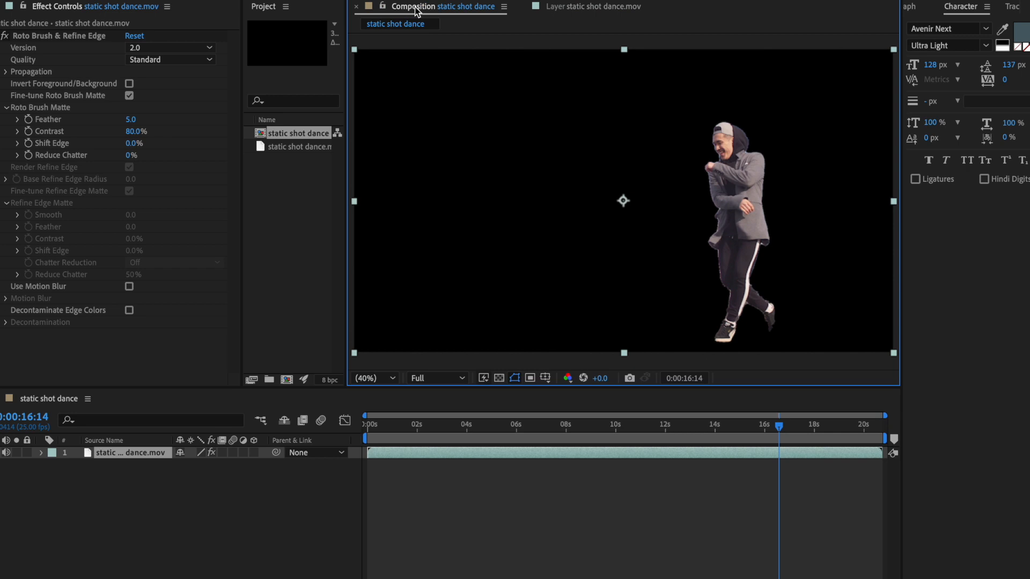
pyautogui.moveTo(777, 428); pyautogui.dragTo(362, 413)
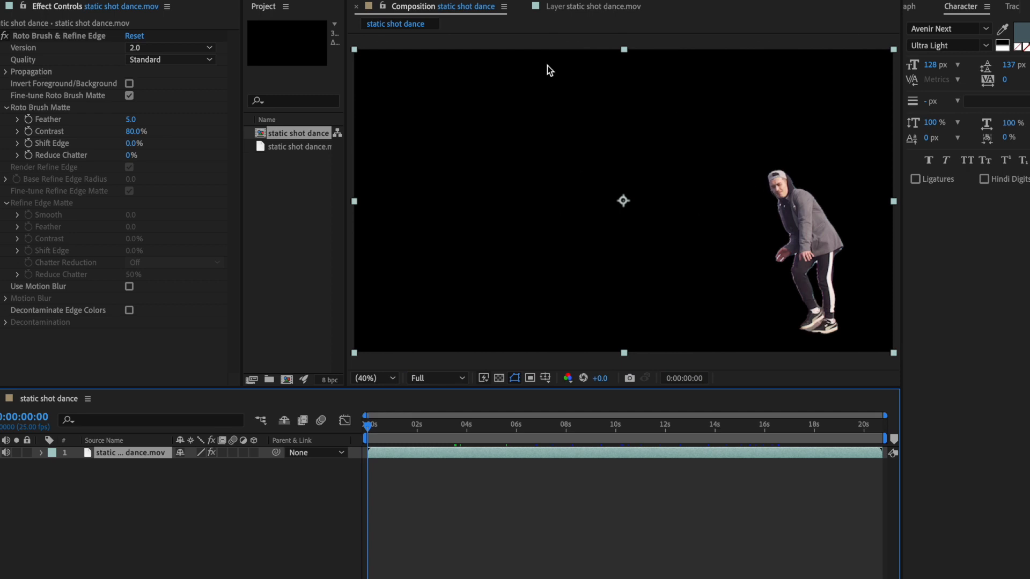
pyautogui.click(578, 8)
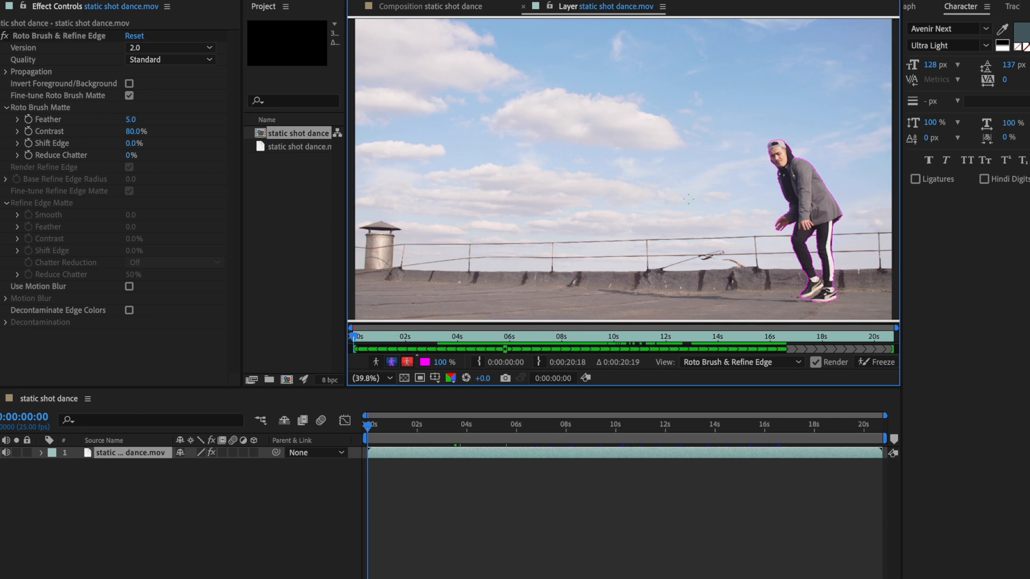
pyautogui.click(418, 7)
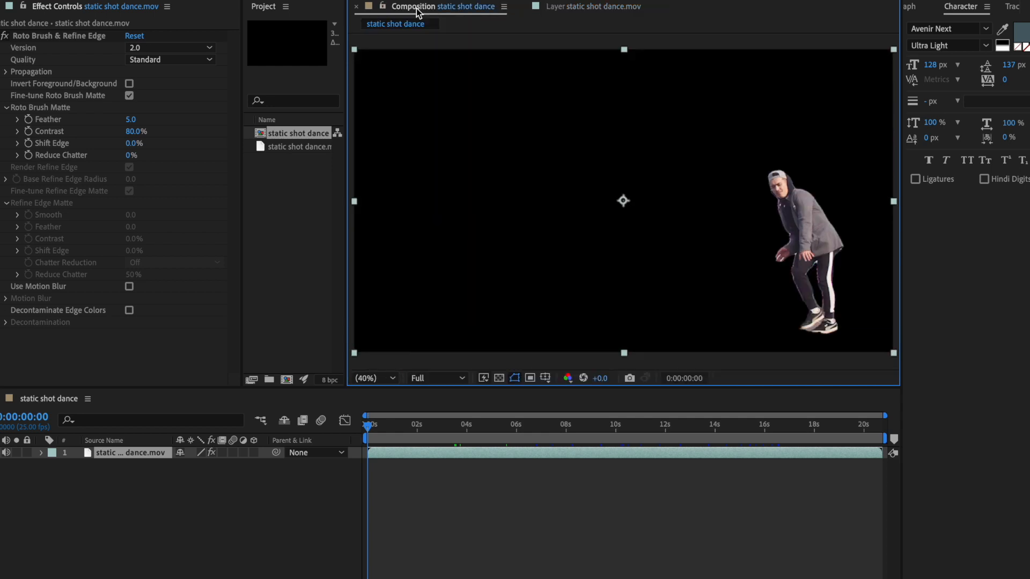
pyautogui.click(112, 460)
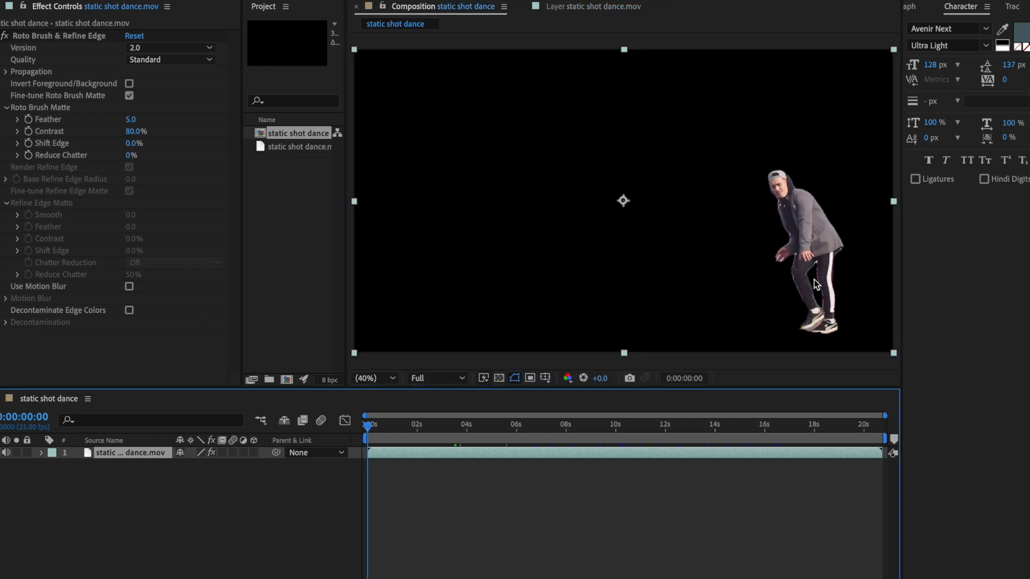
pyautogui.moveTo(369, 427)
pyautogui.mouseDown()
pyautogui.moveTo(486, 424)
pyautogui.moveTo(374, 427)
pyautogui.moveTo(521, 436)
pyautogui.moveTo(377, 439)
pyautogui.moveTo(375, 429)
pyautogui.moveTo(517, 427)
pyautogui.moveTo(363, 443)
pyautogui.mouseUp()
# Step: Add a second copy of static shot dance.mov to the timeline, beneath the Roto Brush layer
pyautogui.moveTo(242, 189); pyautogui.dragTo(146, 202)
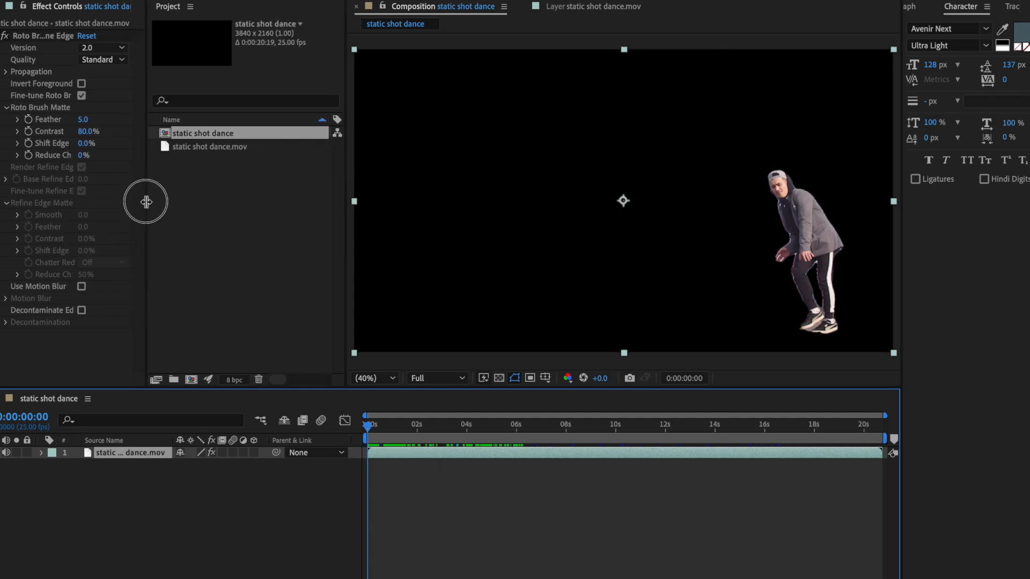
pyautogui.click(207, 149)
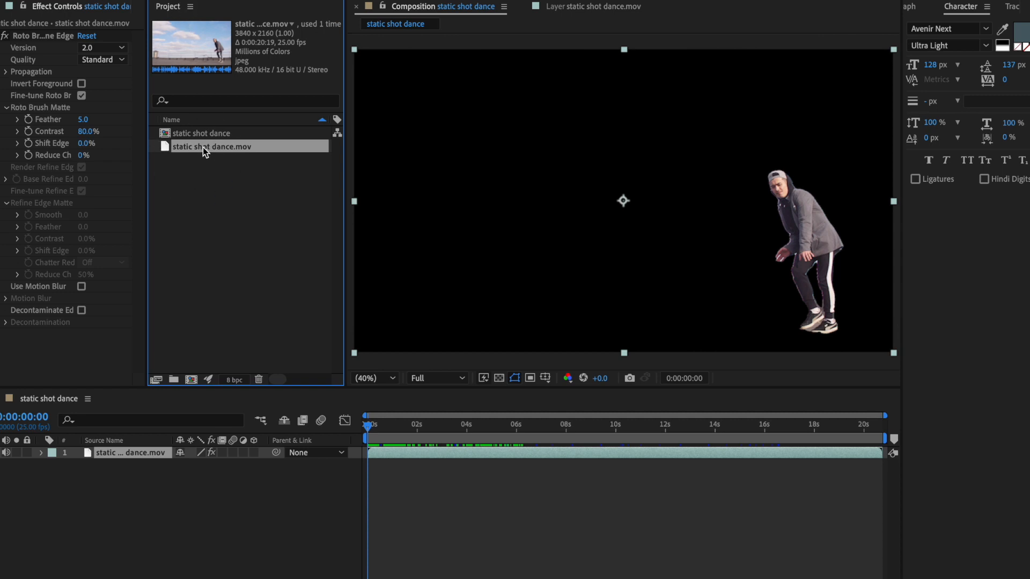
pyautogui.moveTo(204, 148); pyautogui.dragTo(227, 282)
pyautogui.rightClick(227, 282)
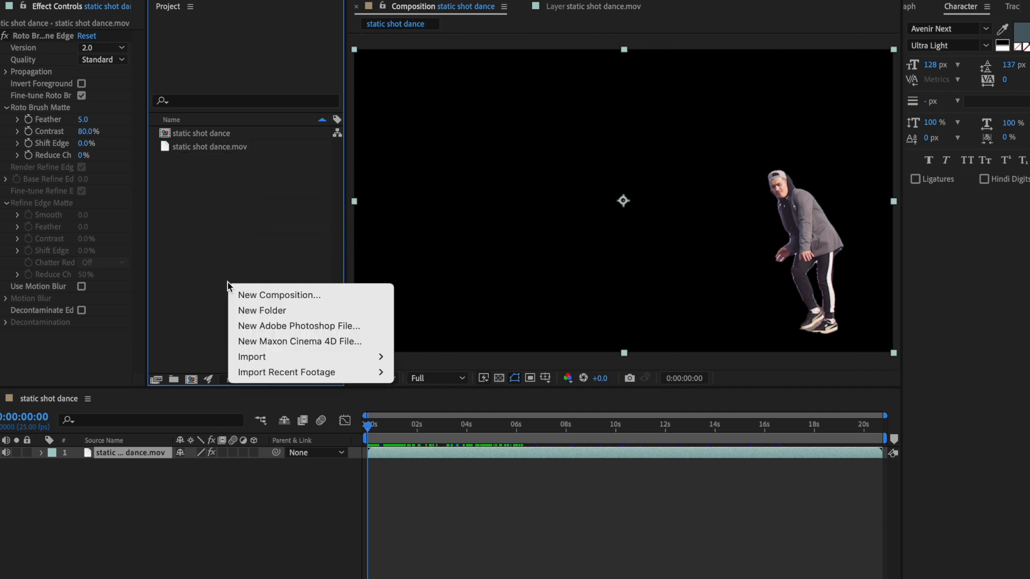
pyautogui.click(217, 233)
pyautogui.click(192, 148)
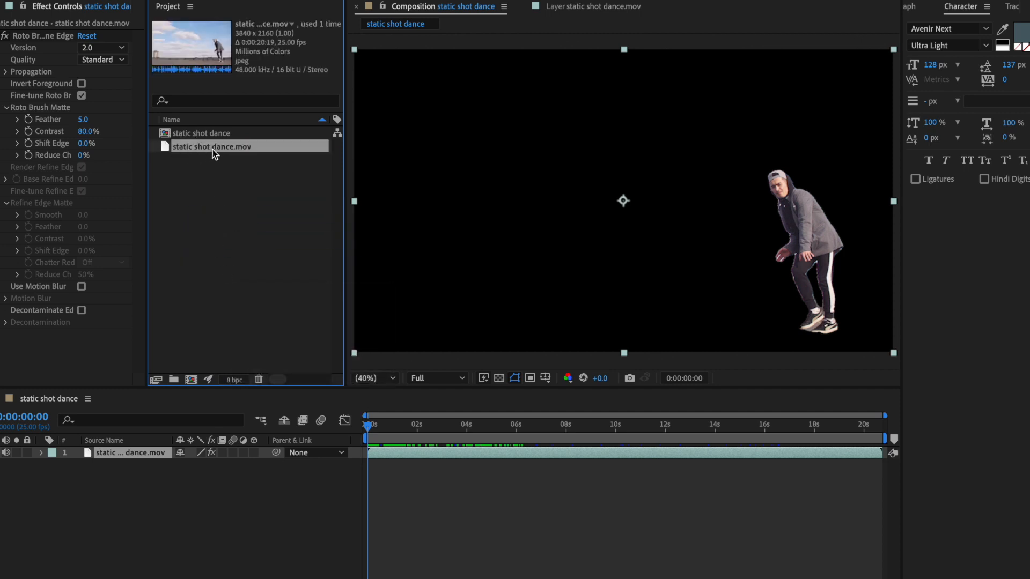
pyautogui.moveTo(195, 145); pyautogui.dragTo(198, 501)
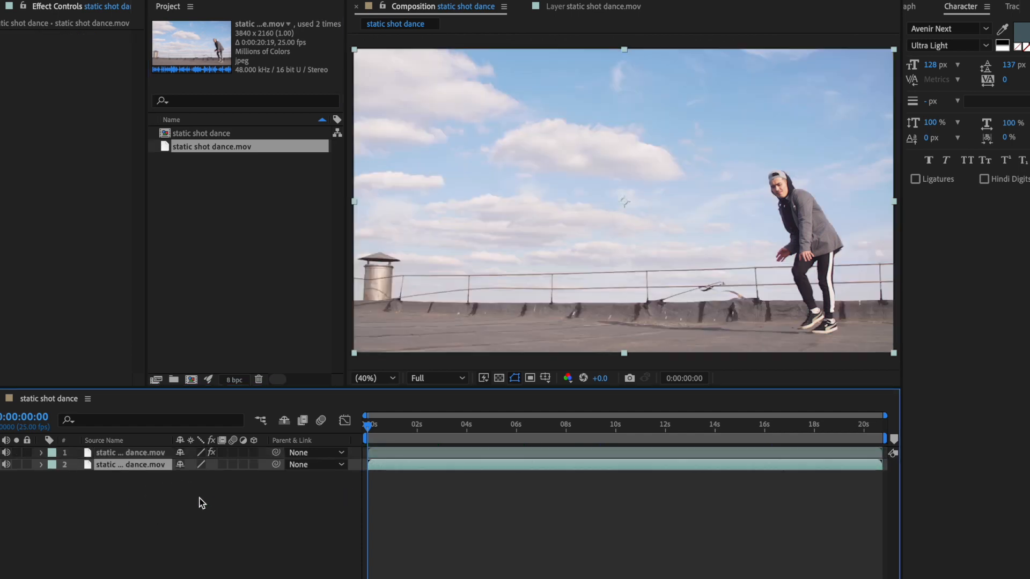
# Step: Hide the lower static shot dance.mov layer to check the isolated dancer on its own, and show it again
pyautogui.click(437, 6)
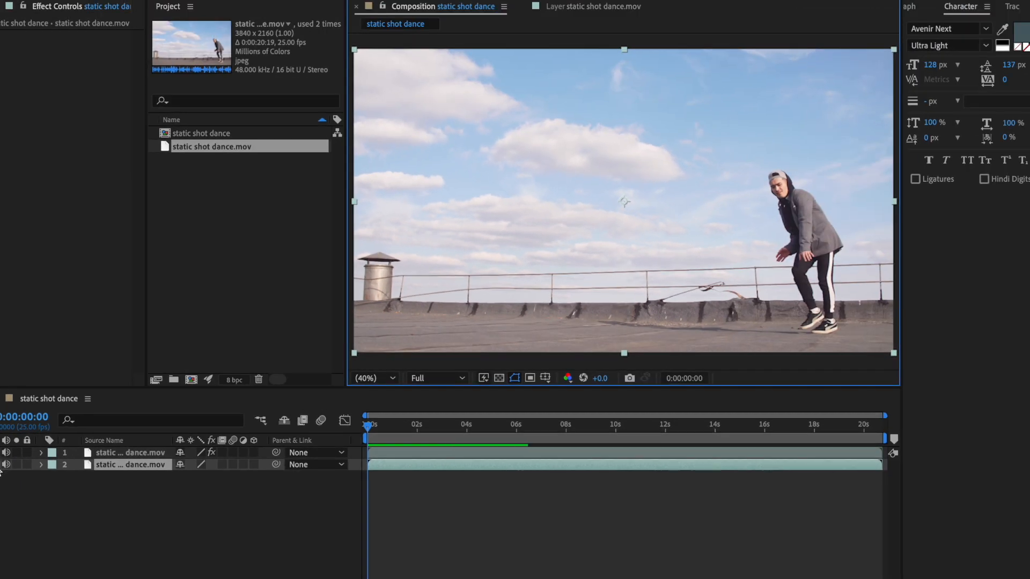
pyautogui.click(1, 466)
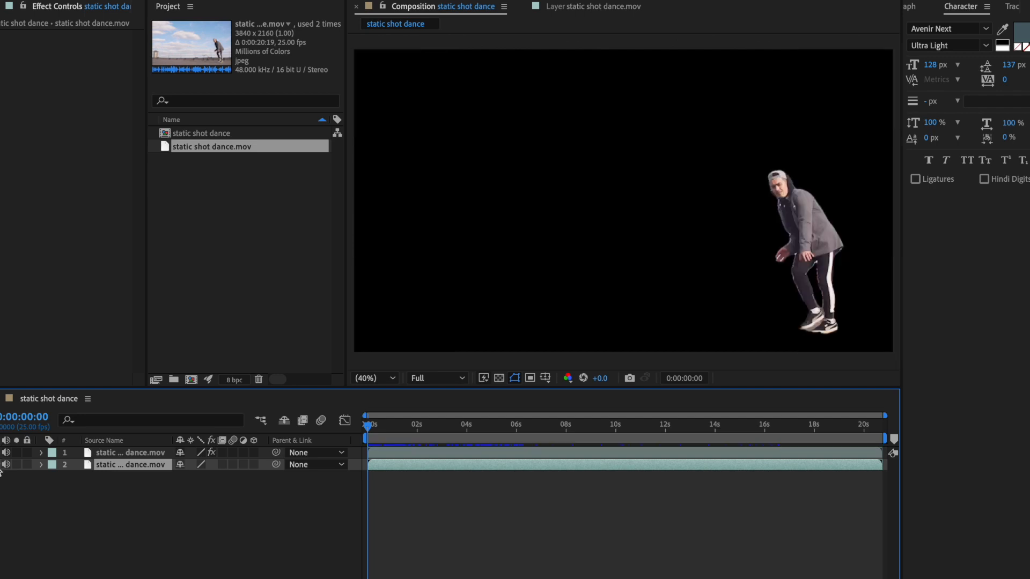
pyautogui.click(0, 466)
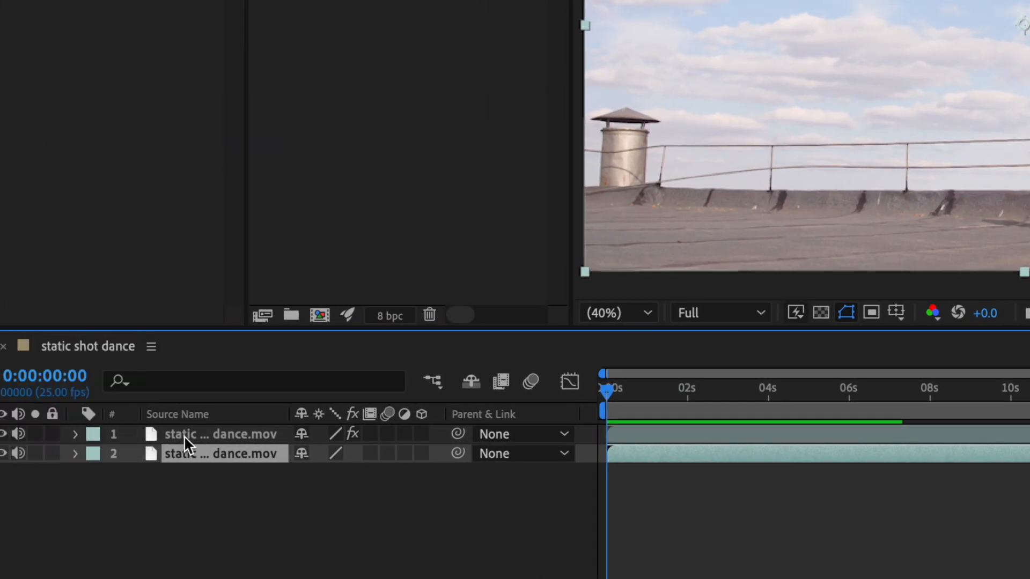
# Step: Rename the lower static shot dance.mov layer as "Background Original video"
pyautogui.rightClick(209, 454)
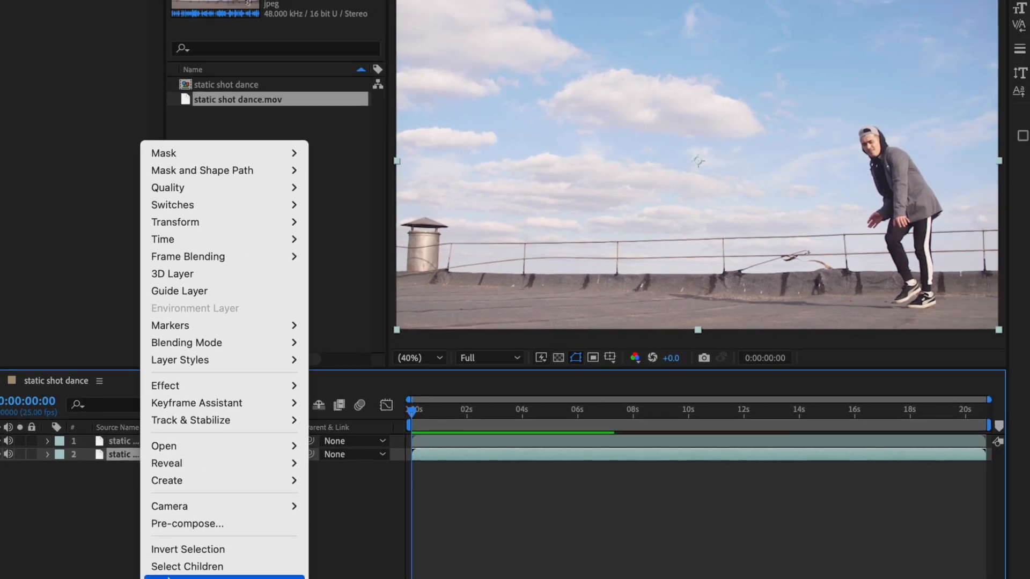
pyautogui.click(167, 578)
pyautogui.write('Back')
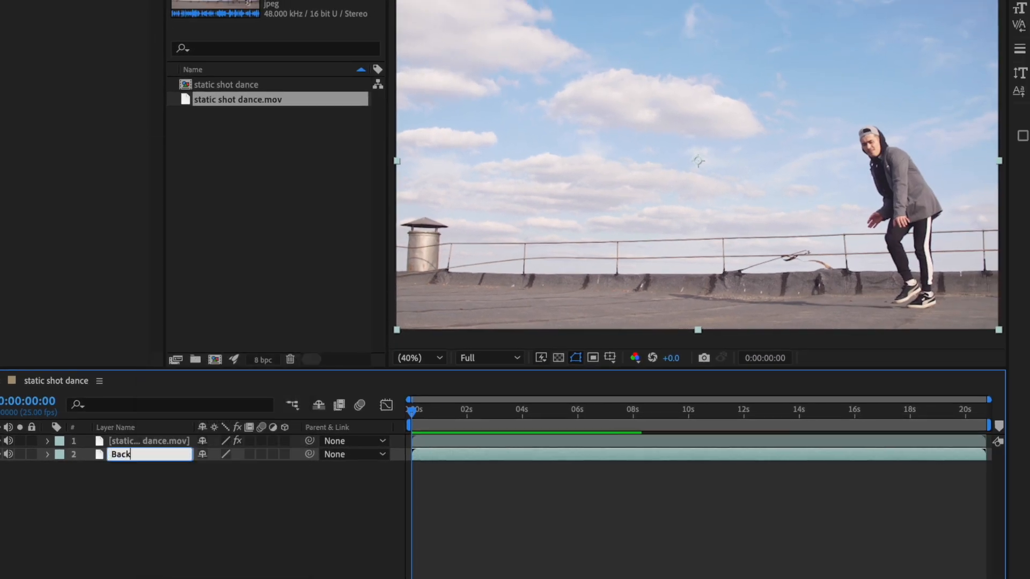
pyautogui.write('ground Original vide')
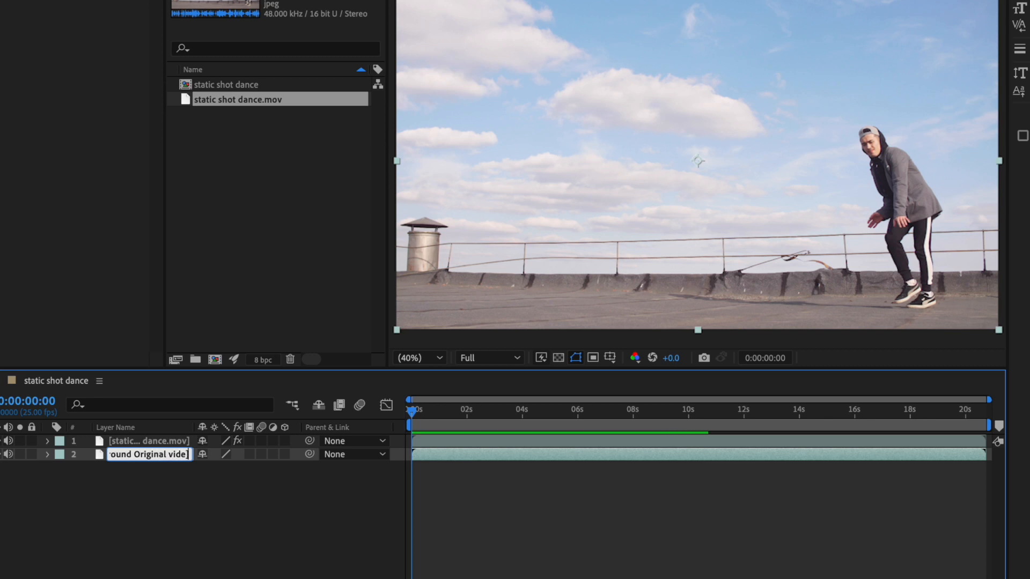
pyautogui.write('o')
pyautogui.press('Return')
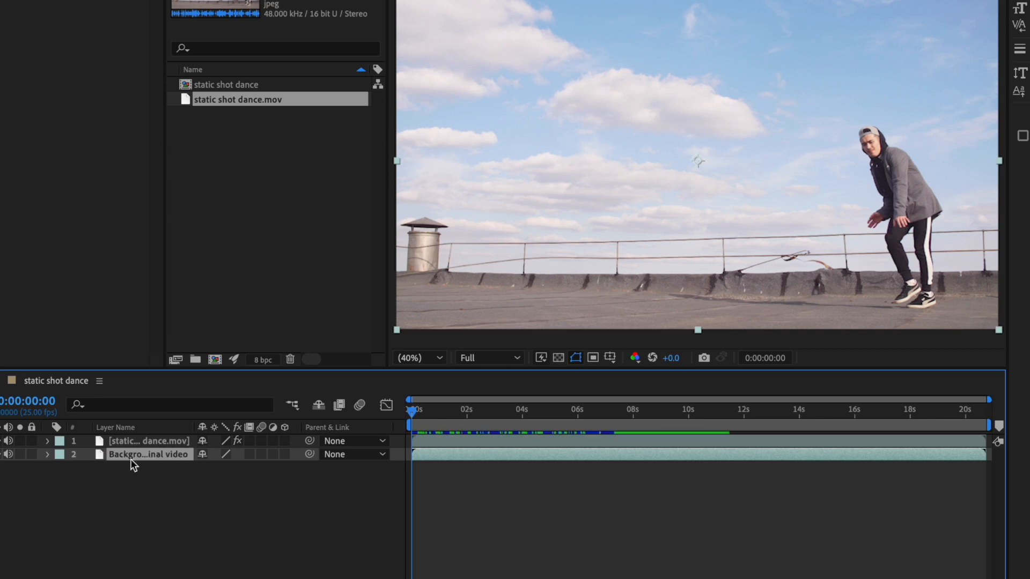
# Step: Rename the upper layer with the Roto Brush effect as "Dancing man"
pyautogui.click(133, 441)
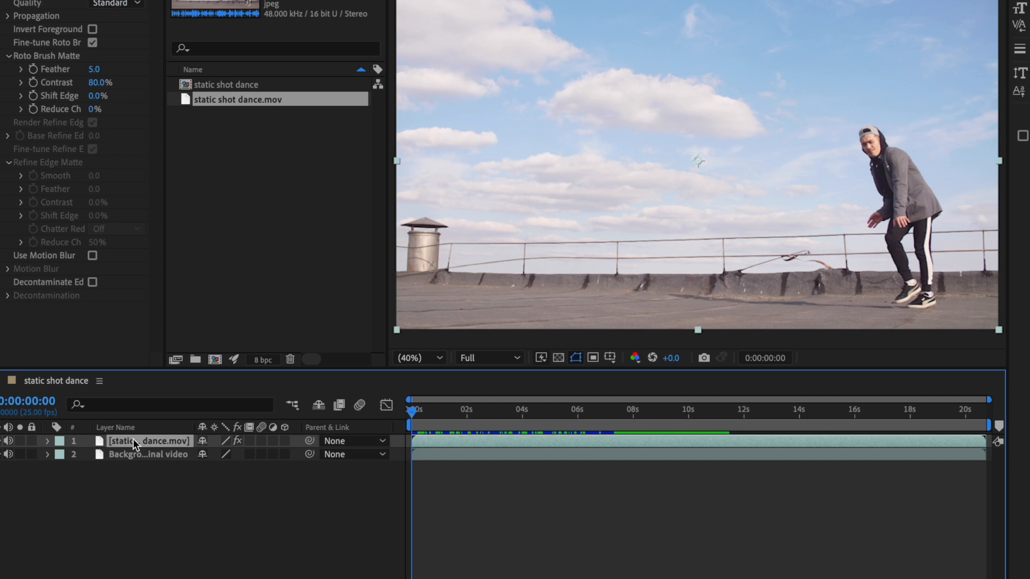
pyautogui.rightClick(133, 441)
pyautogui.moveTo(192, 186)
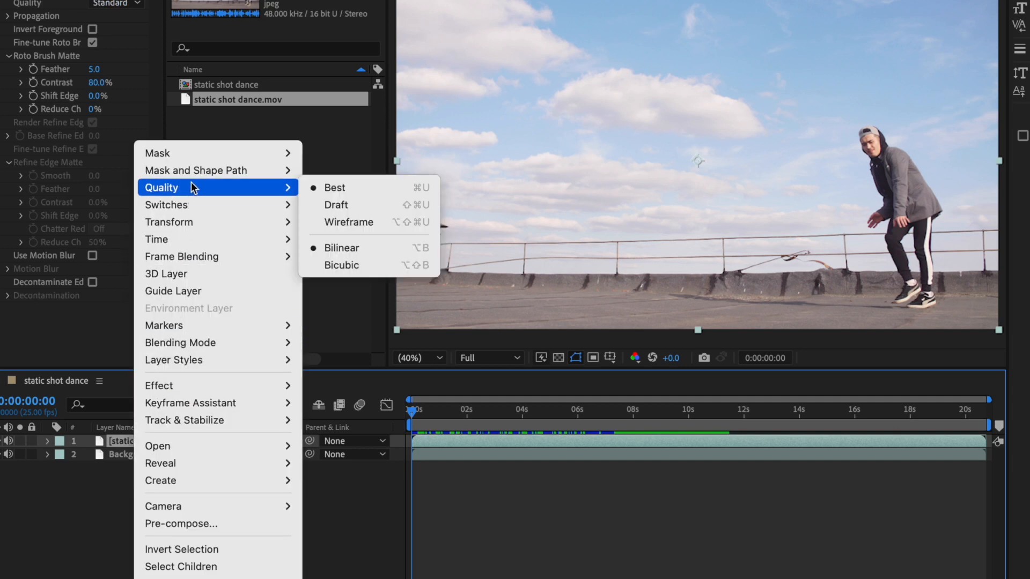
pyautogui.click(177, 576)
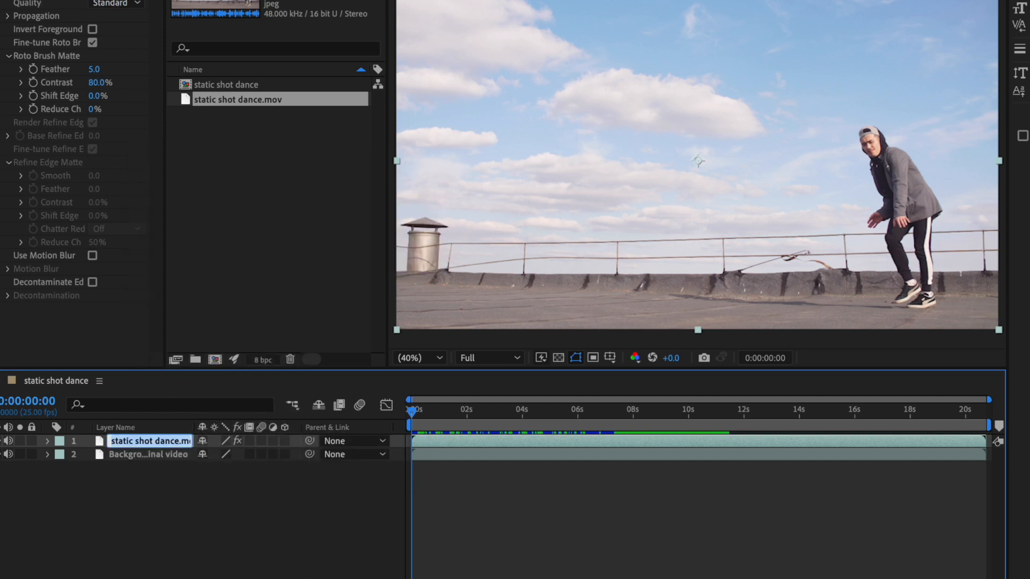
pyautogui.write('Dancing man')
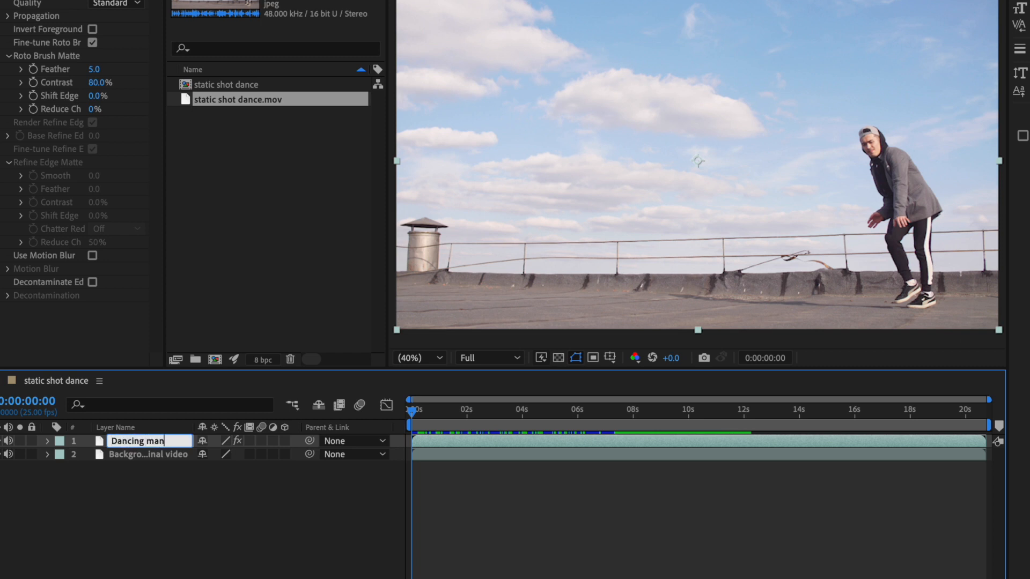
pyautogui.press('Return')
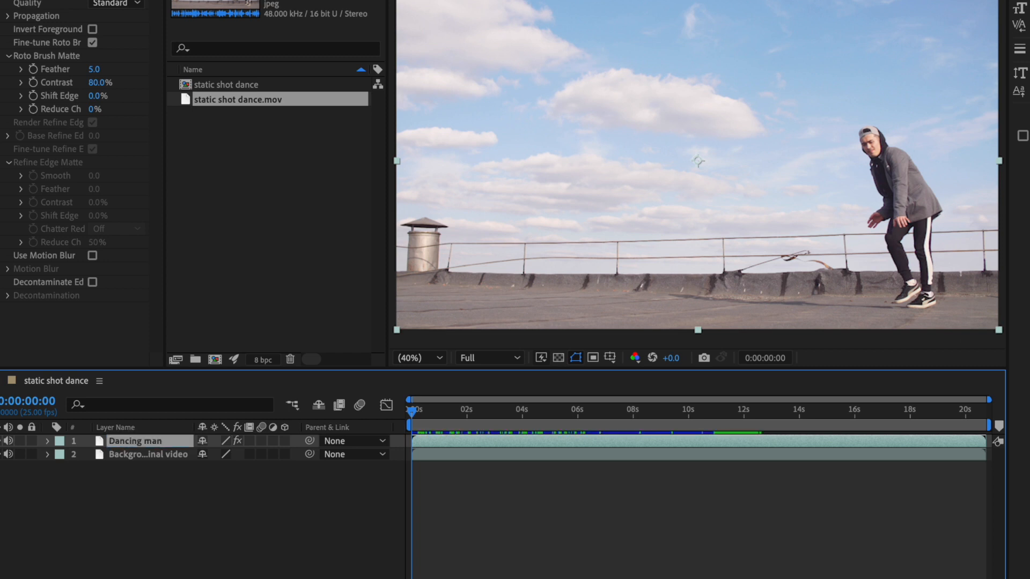
pyautogui.click(179, 544)
pyautogui.click(138, 454)
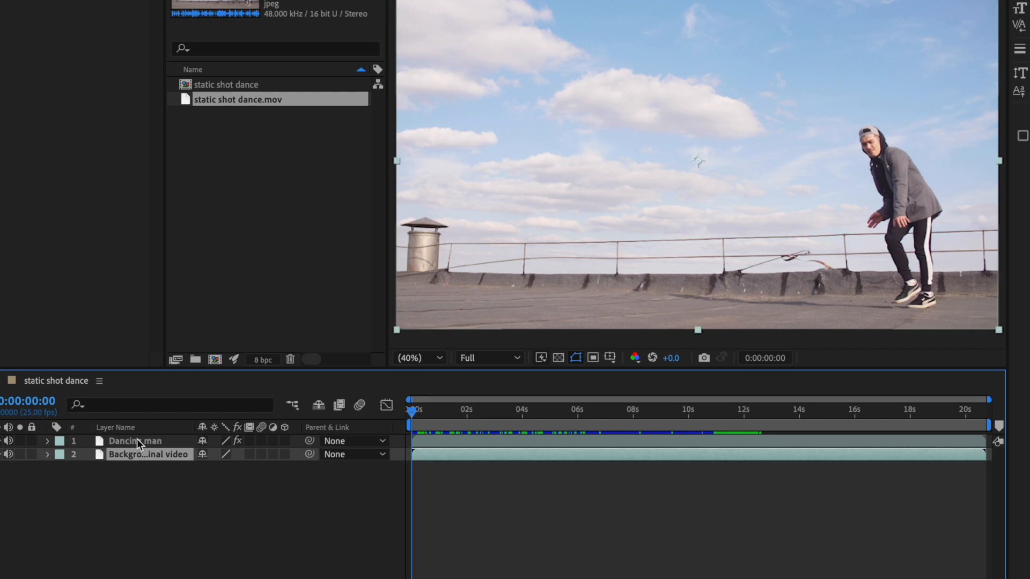
pyautogui.click(136, 439)
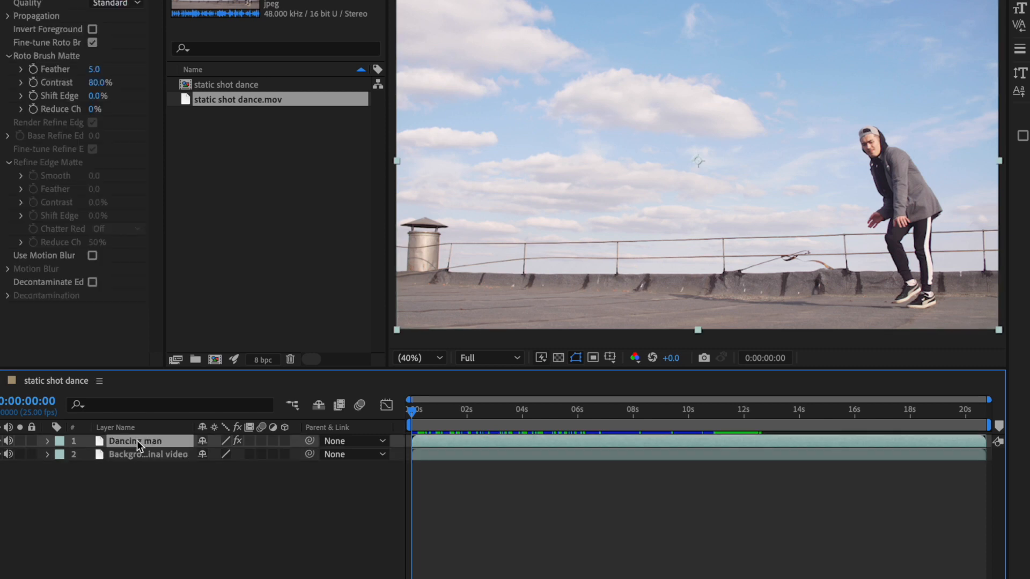
pyautogui.click(140, 455)
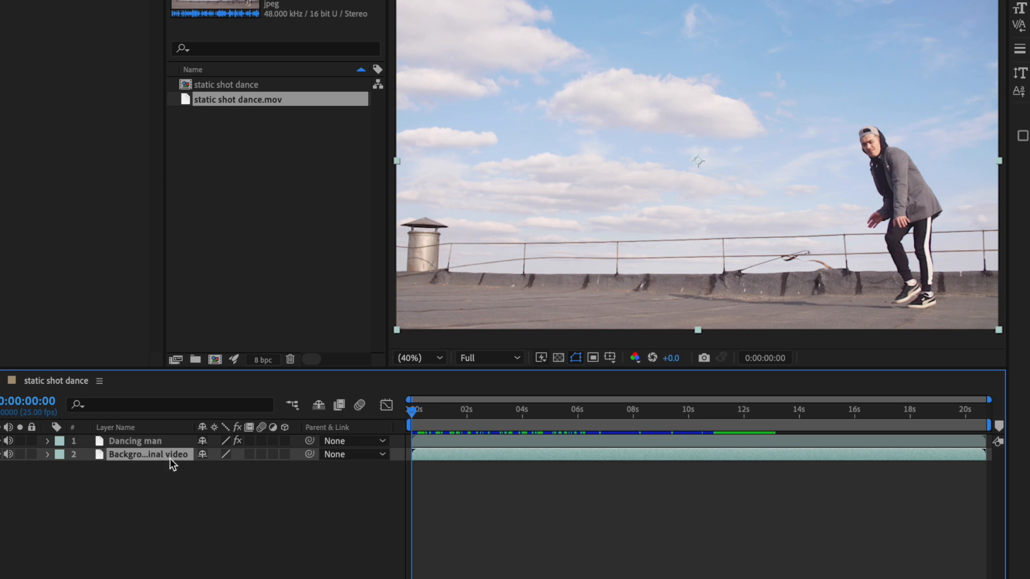
pyautogui.click(162, 478)
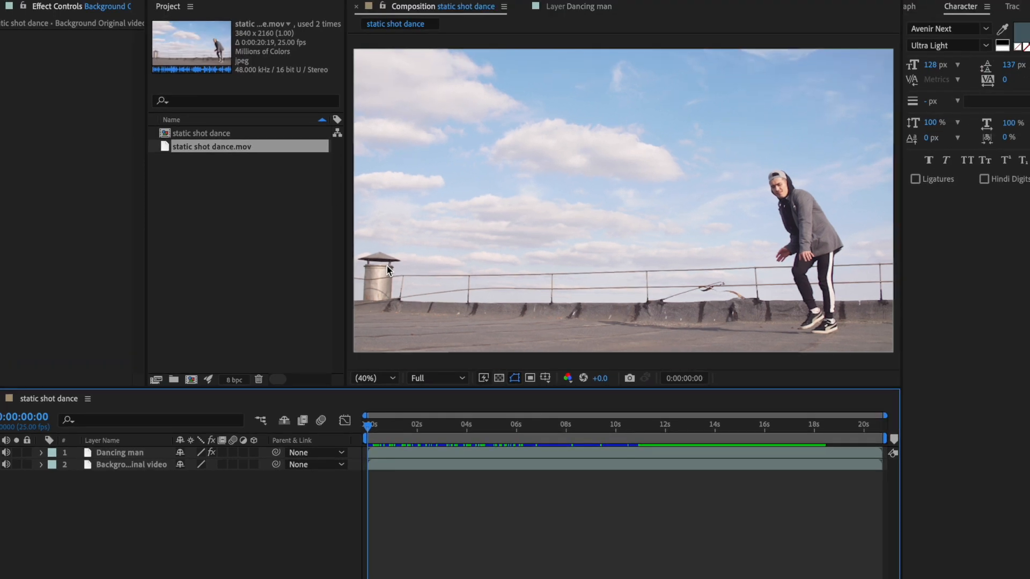
# Step: Add a new text layer to the composition reading "DANCE"
pyautogui.rightClick(115, 499)
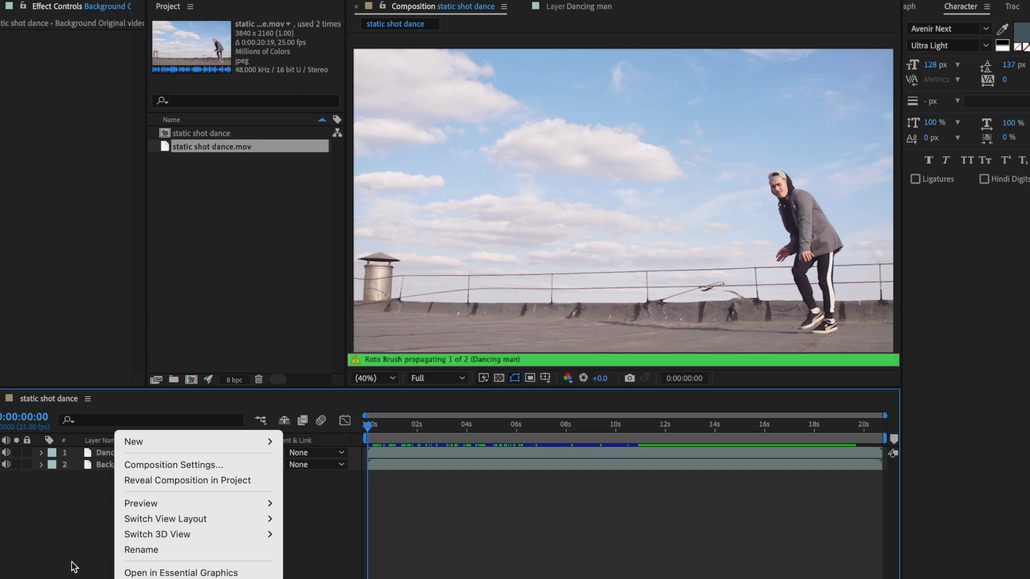
pyautogui.moveTo(211, 445)
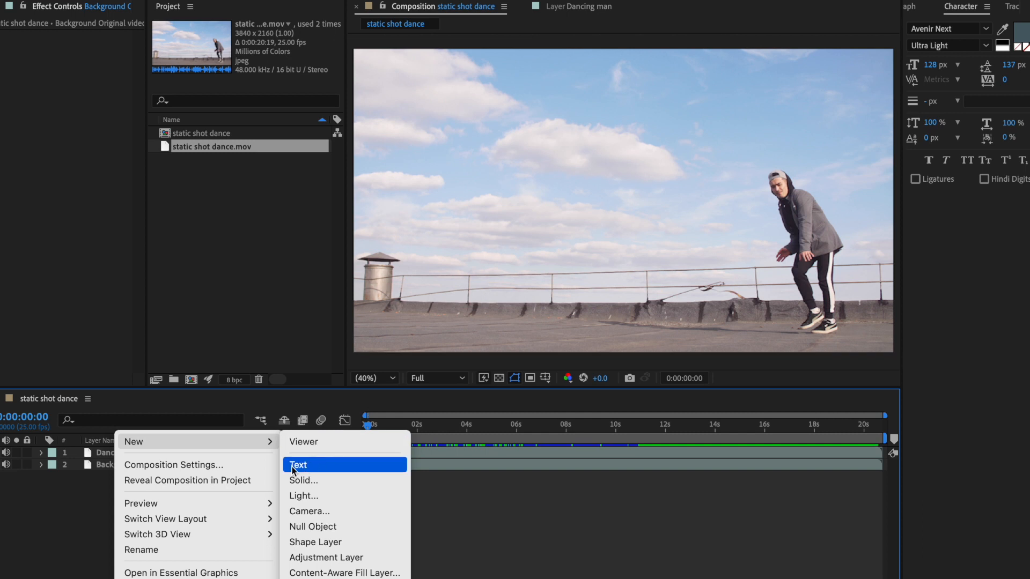
pyautogui.click(320, 468)
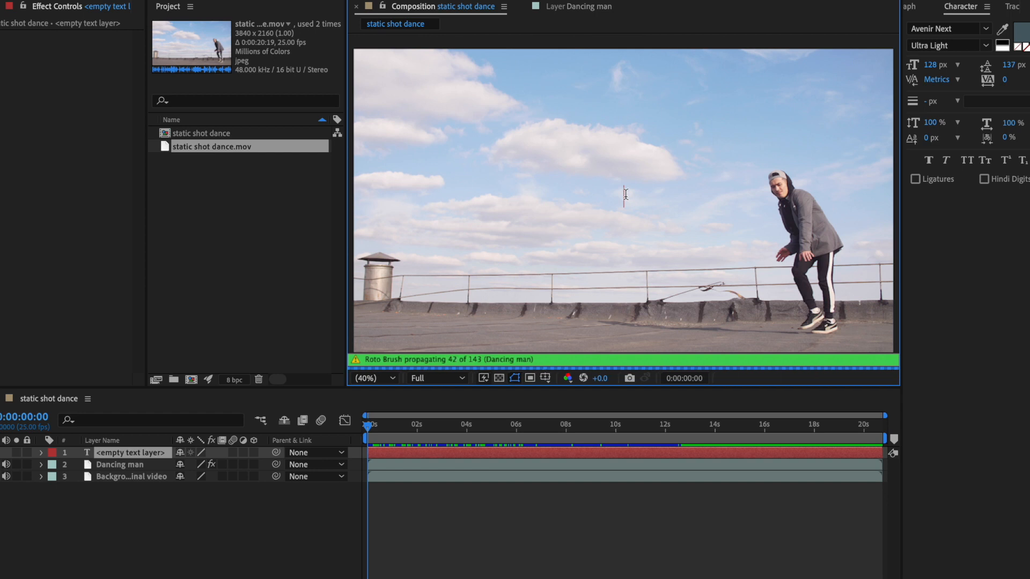
pyautogui.write('DANCE')
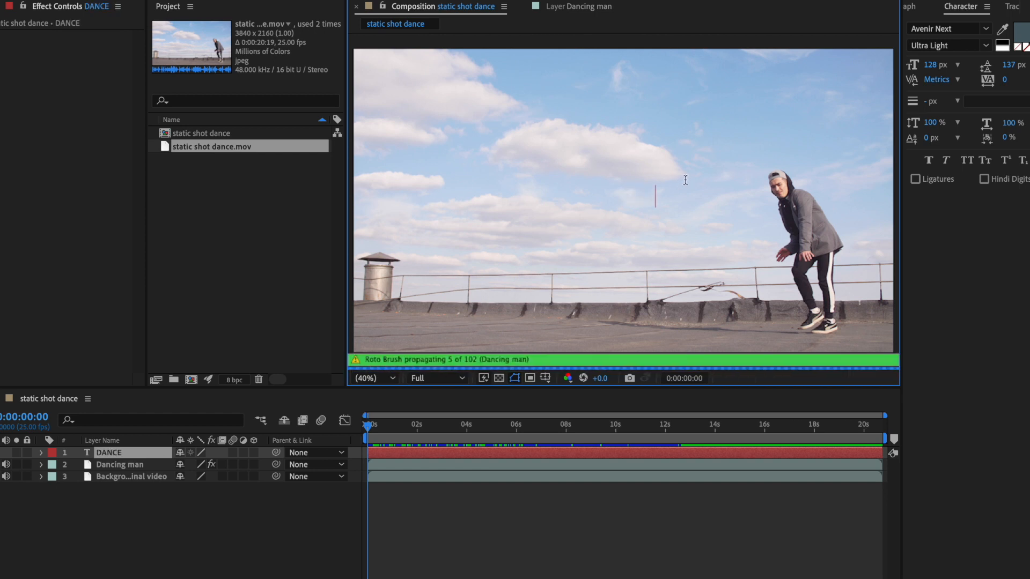
# Step: Set the whole DANCE text to a font size of 241 px and the Demi Bold weight
pyautogui.hotkey('ctrl', 'a')
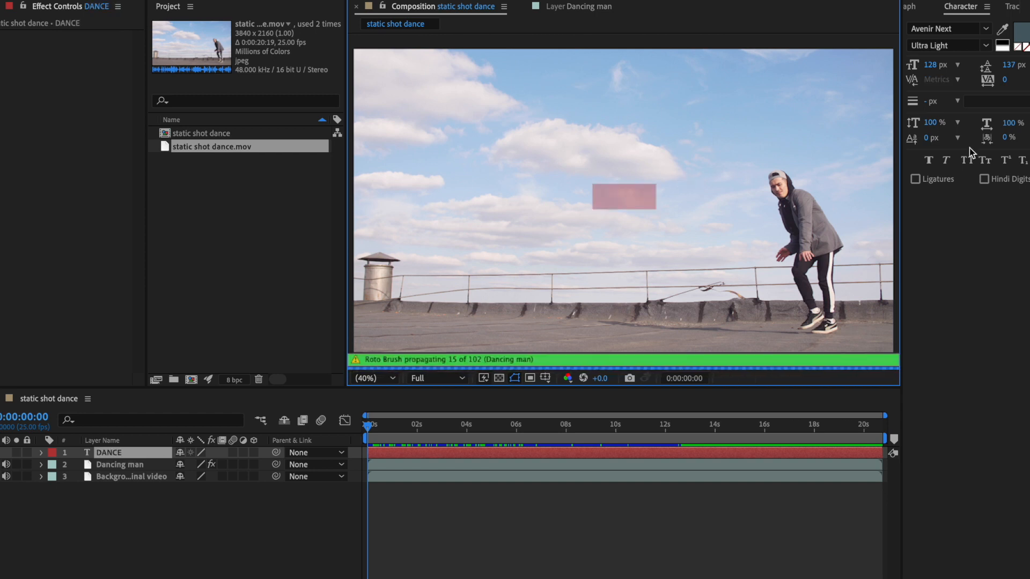
pyautogui.moveTo(931, 70); pyautogui.dragTo(1009, 63)
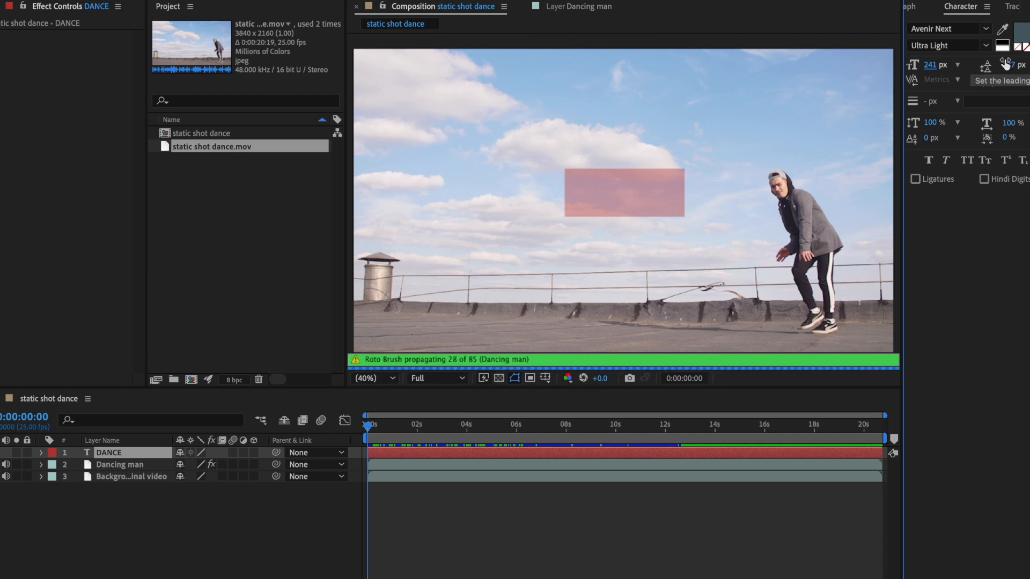
pyautogui.click(965, 29)
pyautogui.click(946, 160)
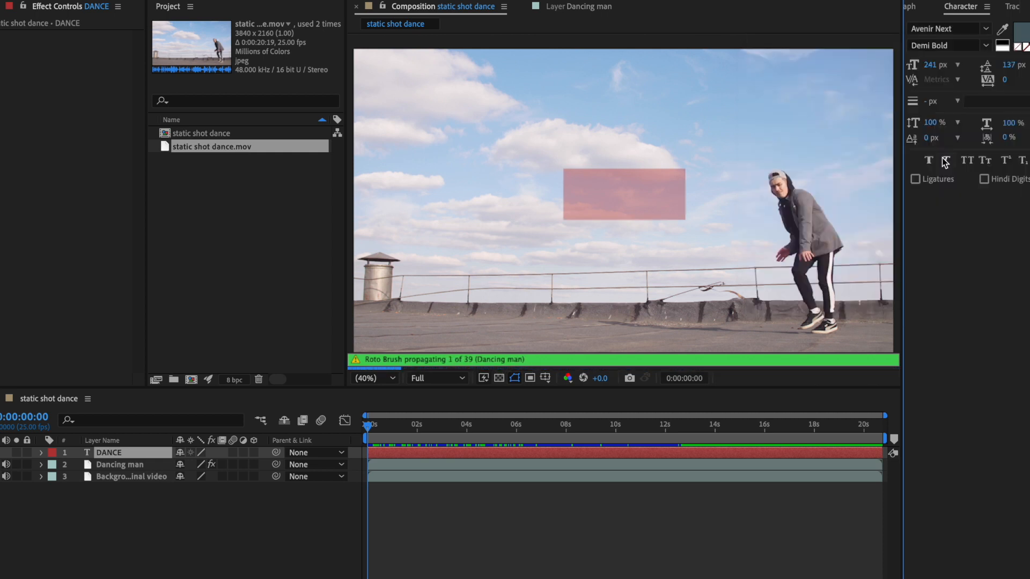
# Step: Change the fill colour of the DANCE text to black
pyautogui.click(1021, 30)
pyautogui.click(634, 180)
pyautogui.moveTo(635, 181)
pyautogui.mouseDown()
pyautogui.moveTo(621, 172)
pyautogui.moveTo(593, 314)
pyautogui.mouseUp()
pyautogui.click(901, 131)
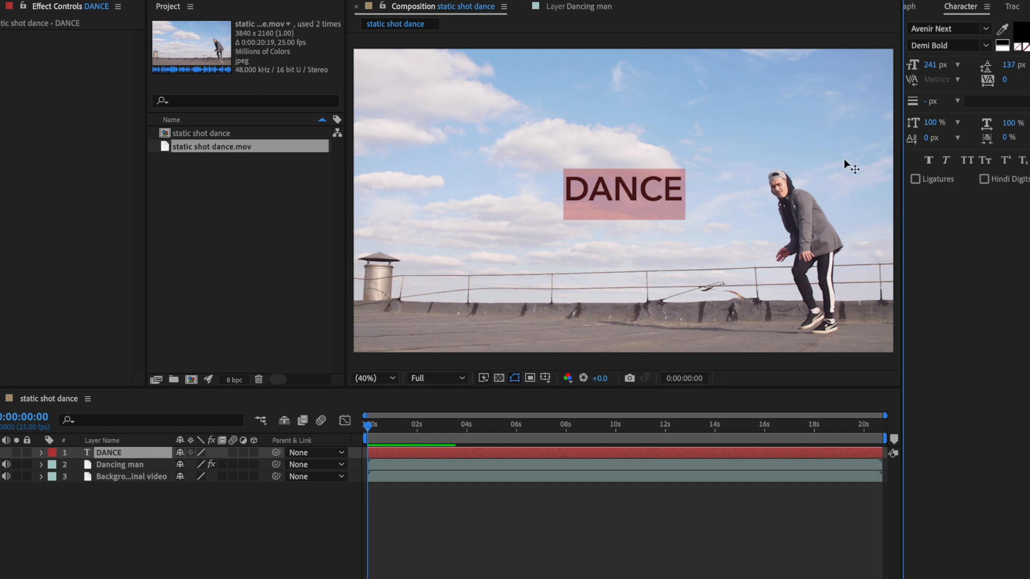
# Step: Enlarge the DANCE text to a font size of 782 px and finish editing it
pyautogui.moveTo(929, 65); pyautogui.dragTo(1026, 58)
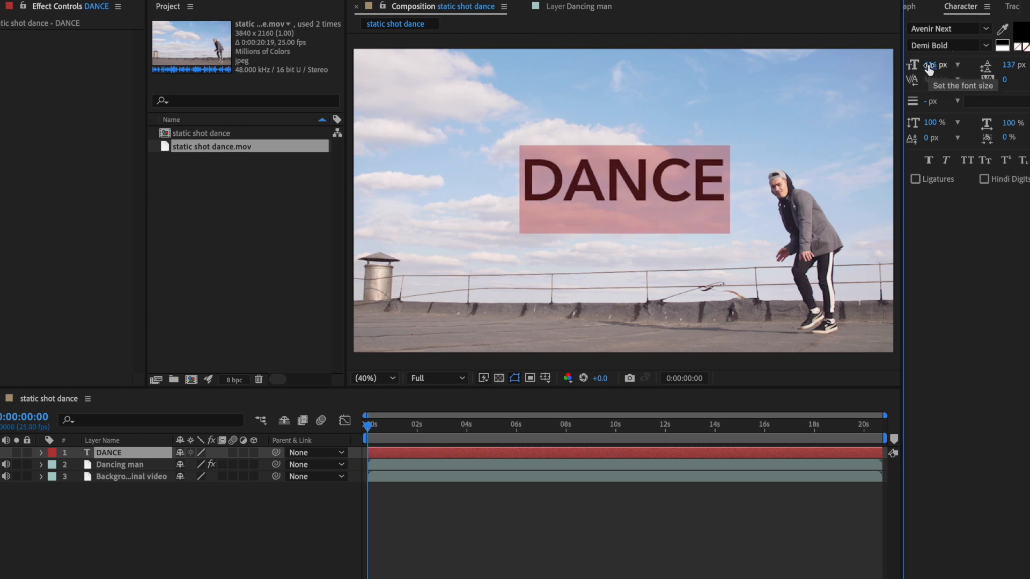
pyautogui.moveTo(929, 64); pyautogui.dragTo(1019, 62)
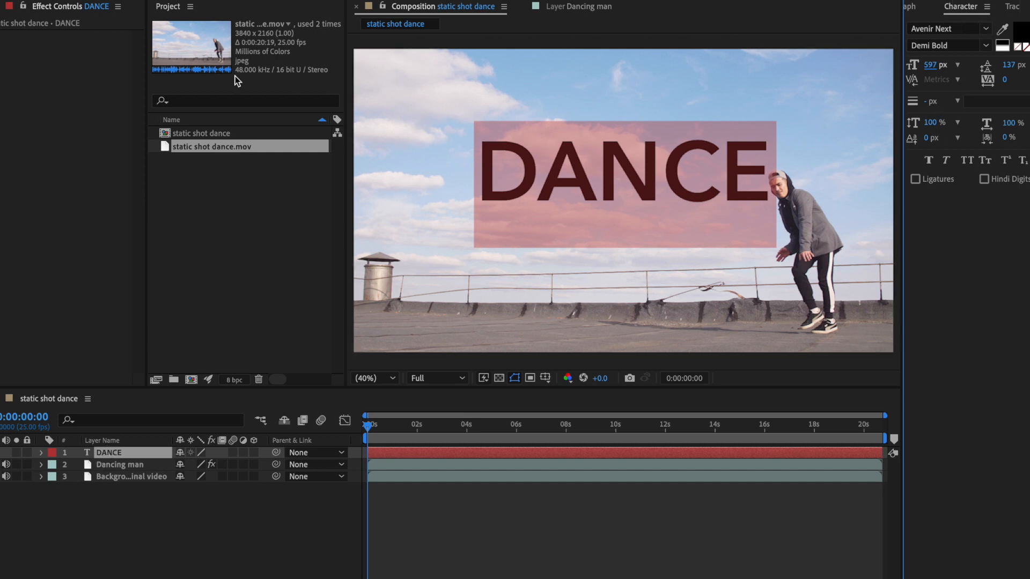
pyautogui.click(375, 0)
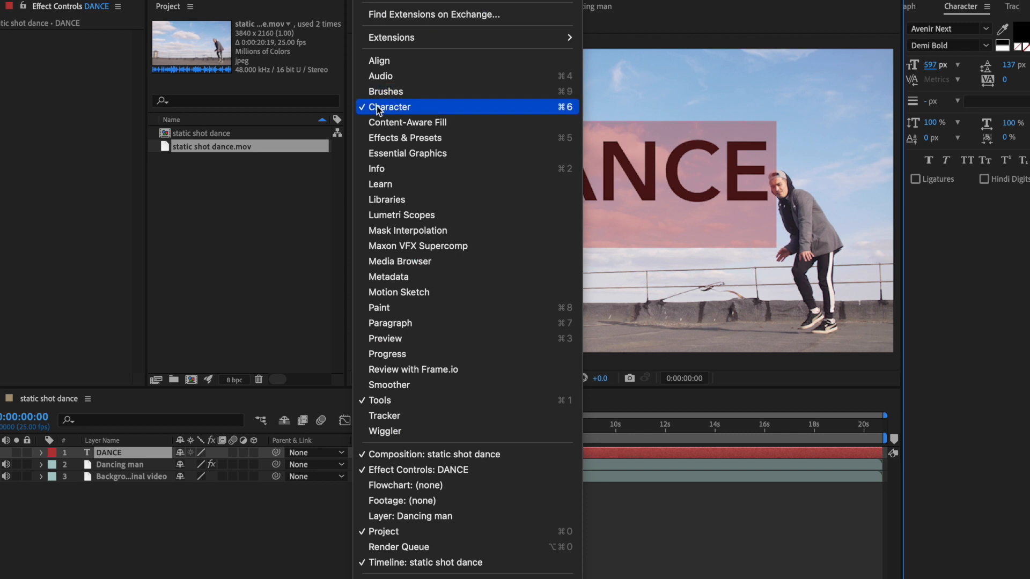
pyautogui.click(941, 211)
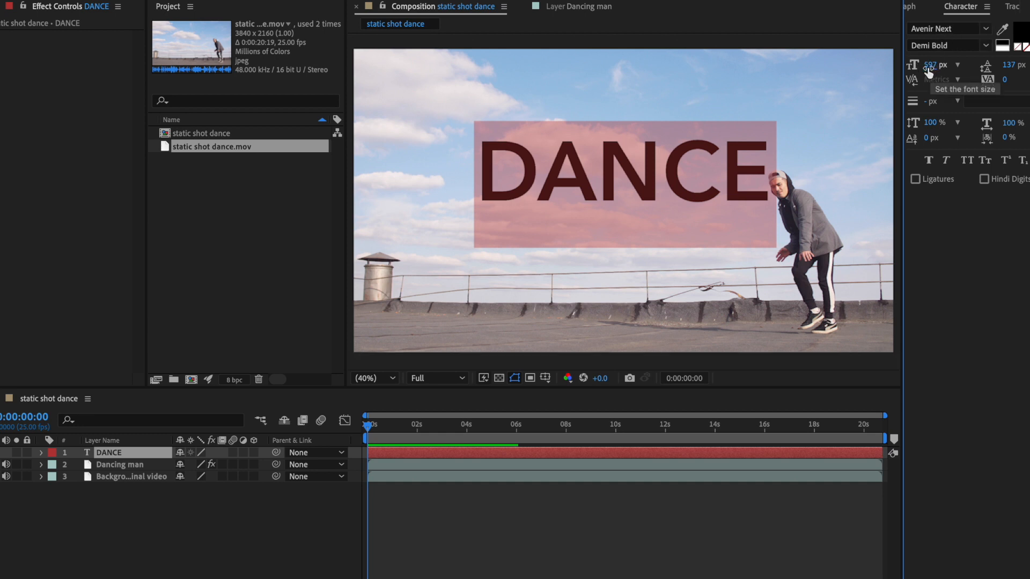
pyautogui.moveTo(933, 69); pyautogui.dragTo(994, 69)
pyautogui.moveTo(931, 67); pyautogui.dragTo(958, 69)
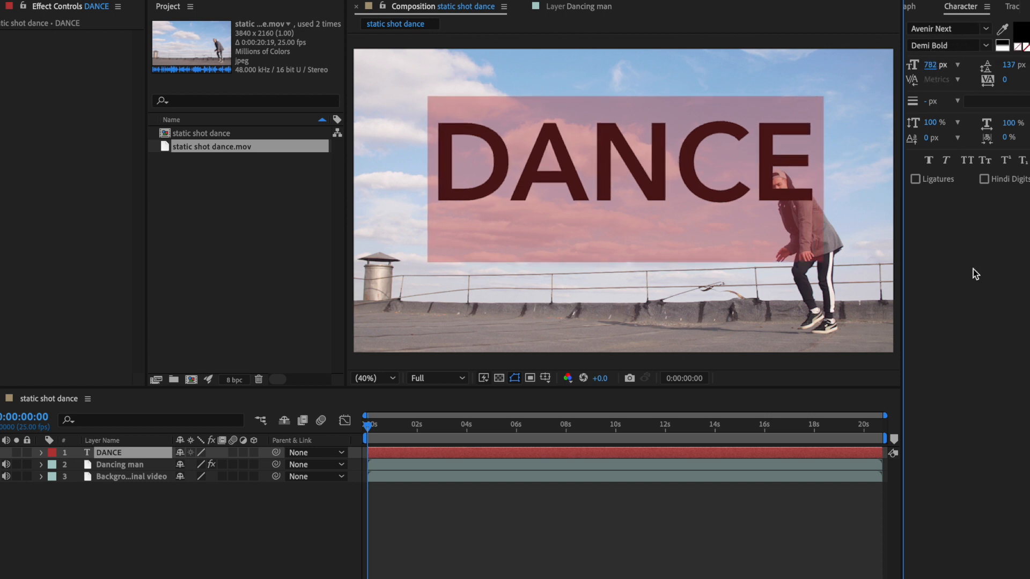
pyautogui.click(198, 510)
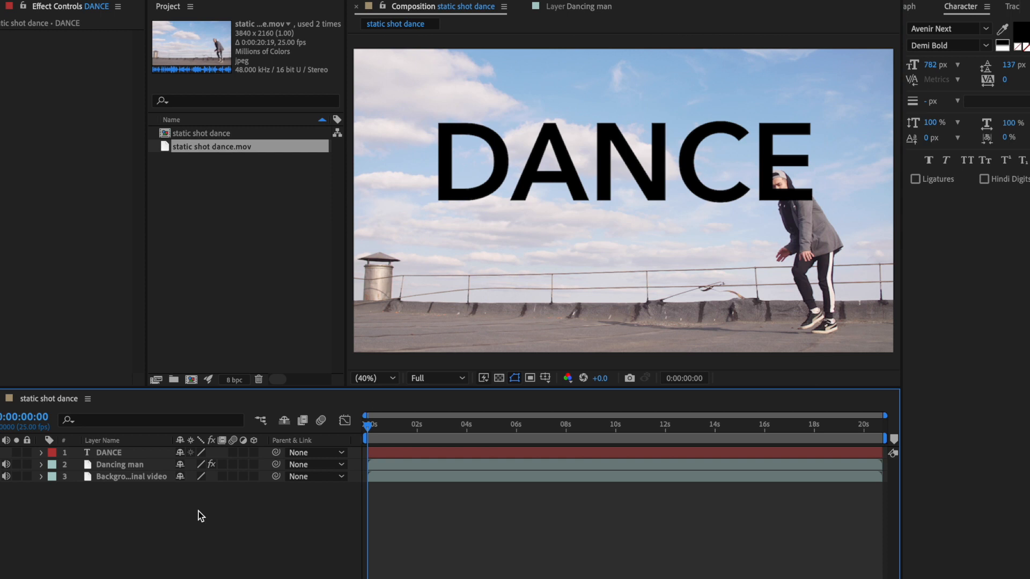
# Step: Shift the DANCE text lower in the frame and place its layer between Dancing man and Background Original video
pyautogui.click(117, 449)
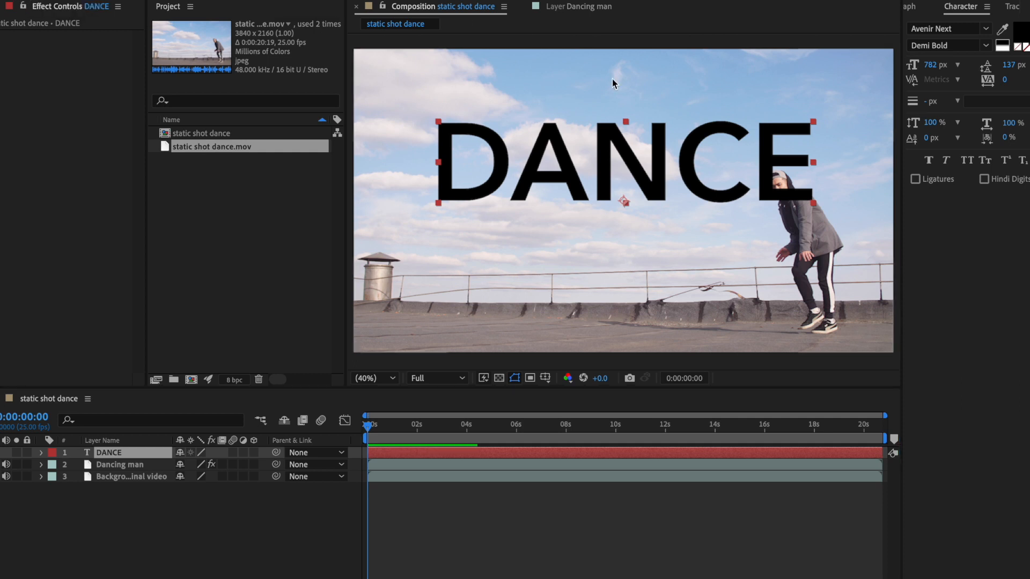
pyautogui.click(613, 159)
pyautogui.moveTo(612, 158); pyautogui.dragTo(603, 183)
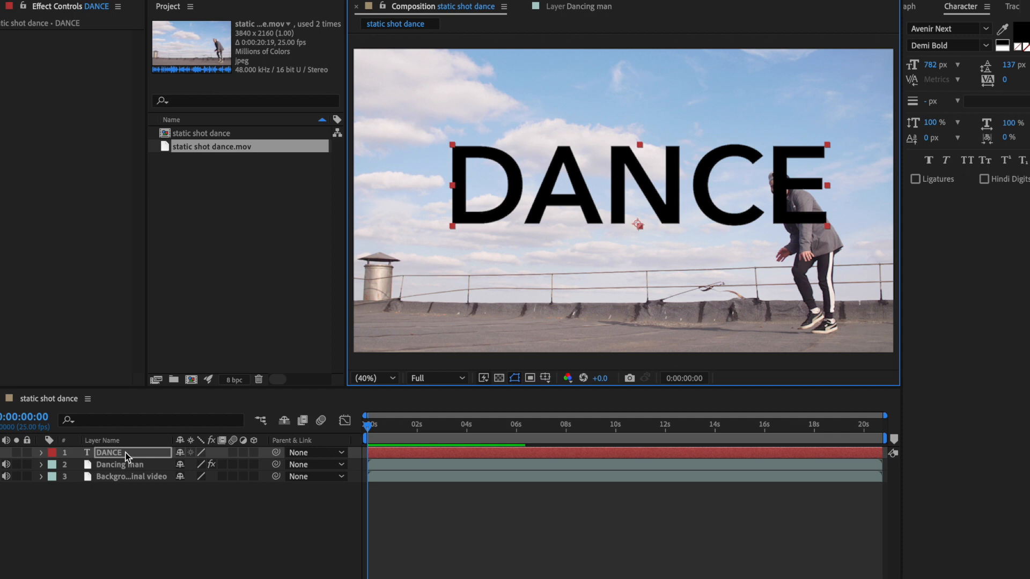
pyautogui.moveTo(127, 457); pyautogui.dragTo(150, 469)
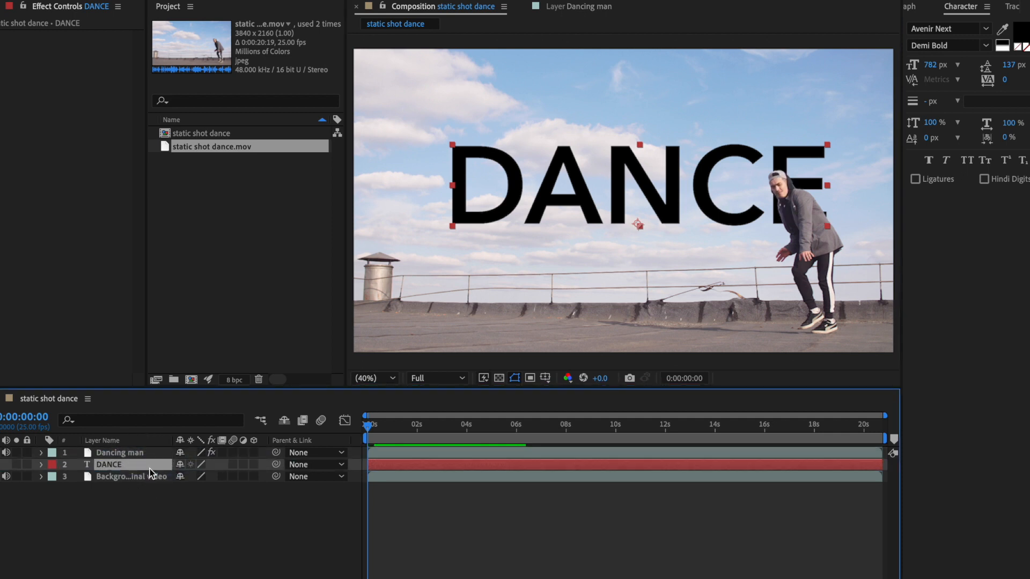
# Step: Set the DANCE text's font size to 942 px and reposition it just above the rooftop railing, with its last letter behind the dancer
pyautogui.moveTo(663, 210); pyautogui.dragTo(632, 185)
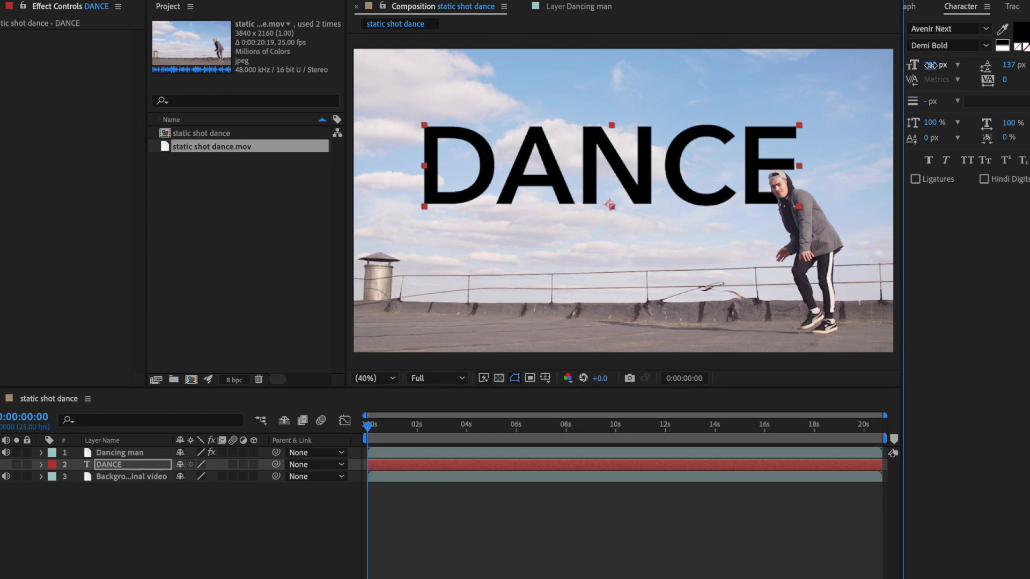
pyautogui.moveTo(930, 68); pyautogui.dragTo(1000, 89)
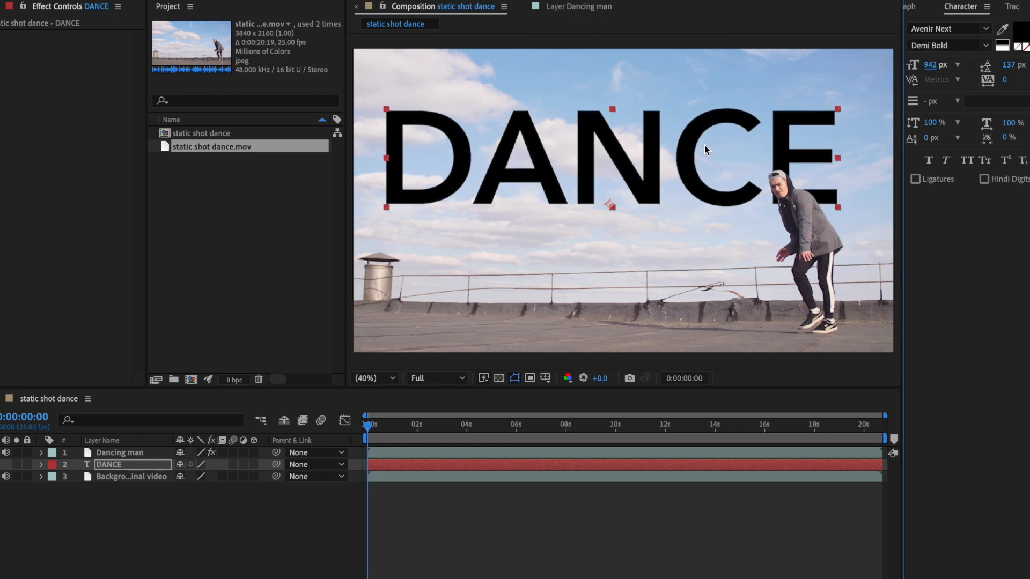
pyautogui.moveTo(681, 165); pyautogui.dragTo(699, 212)
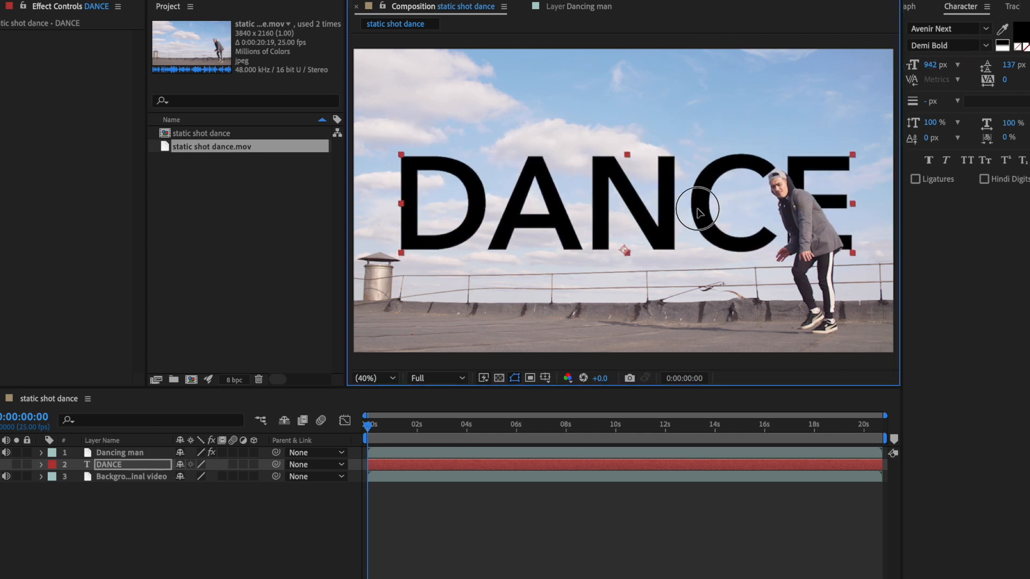
# Step: Change the fill colour of the whole DANCE text to white and leave text editing
pyautogui.doubleClick(620, 206)
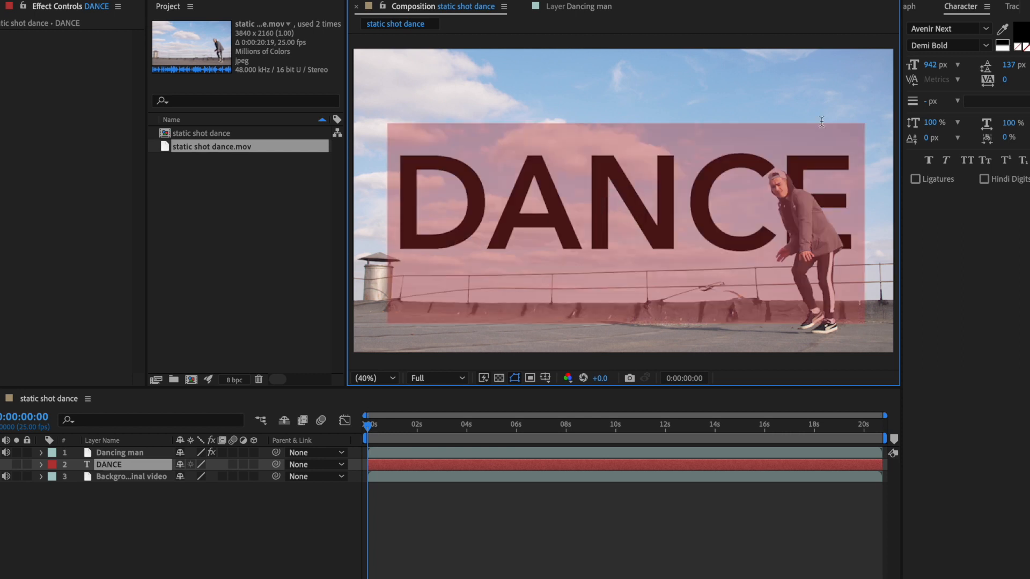
pyautogui.click(1021, 35)
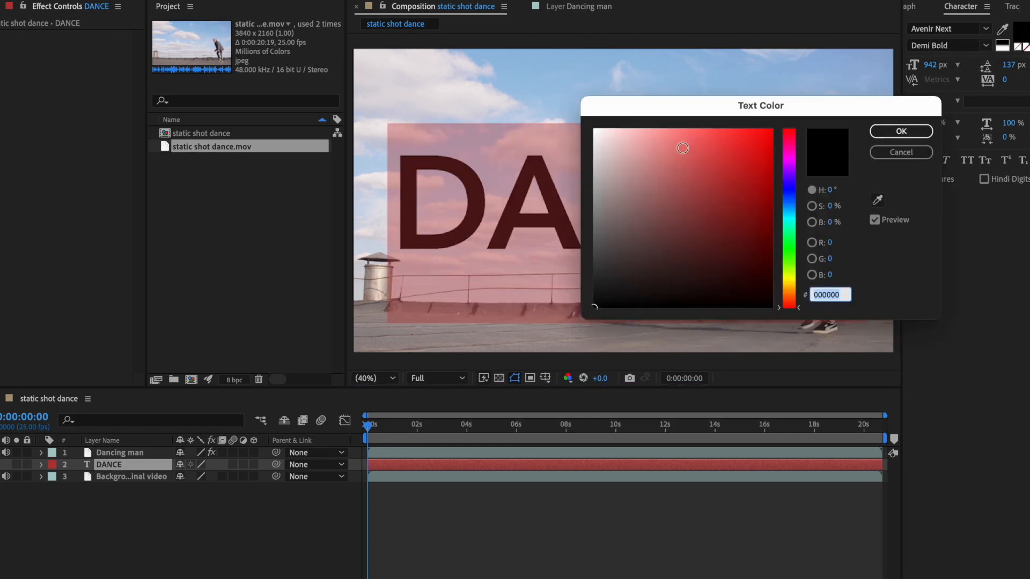
pyautogui.moveTo(682, 148)
pyautogui.mouseDown()
pyautogui.moveTo(603, 154)
pyautogui.moveTo(571, 108)
pyautogui.mouseUp()
pyautogui.click(895, 133)
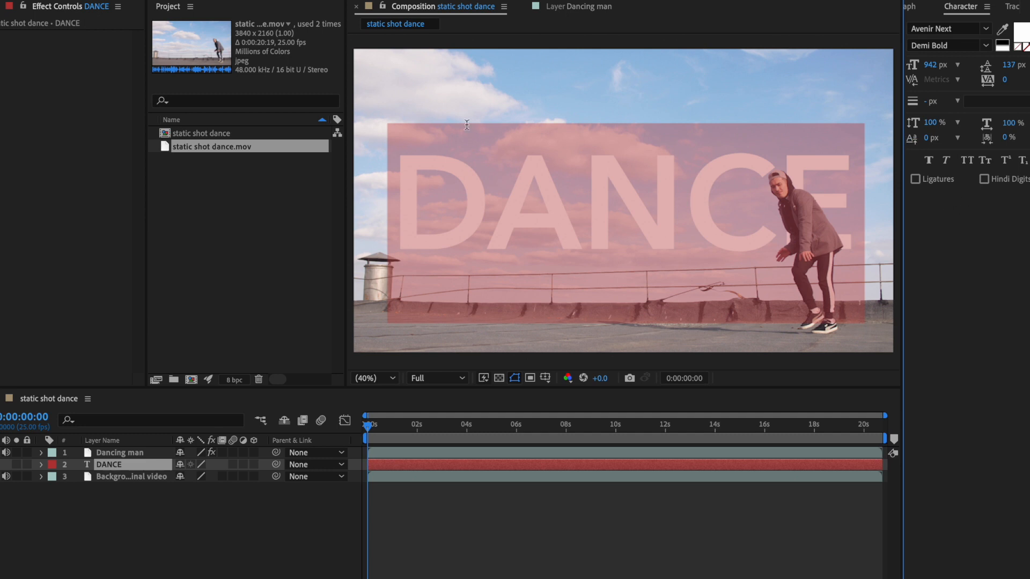
pyautogui.click(22, 0)
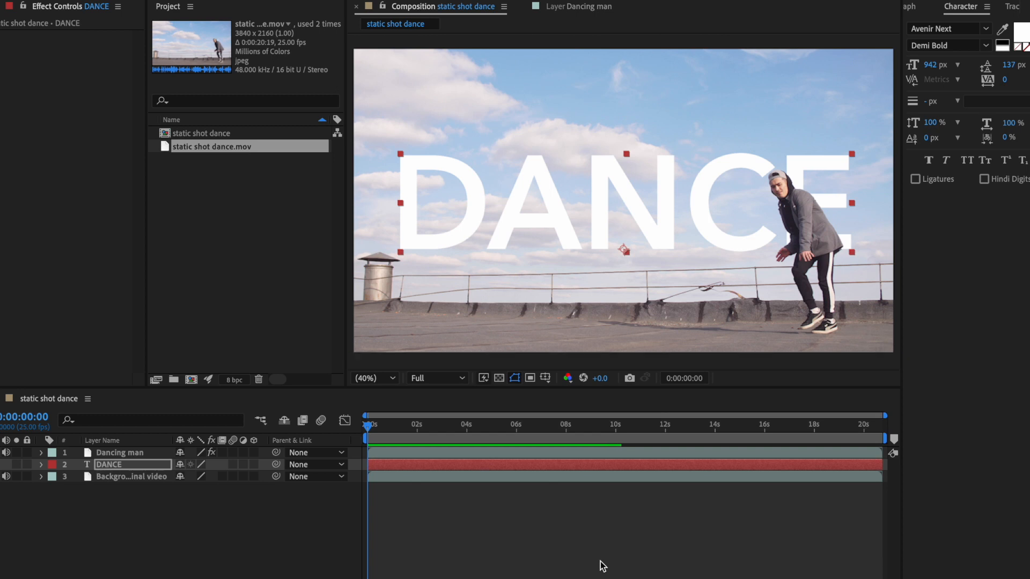
# Step: Play a preview of the composition to check the dancer moving in front of the DANCE text
pyautogui.press('space')
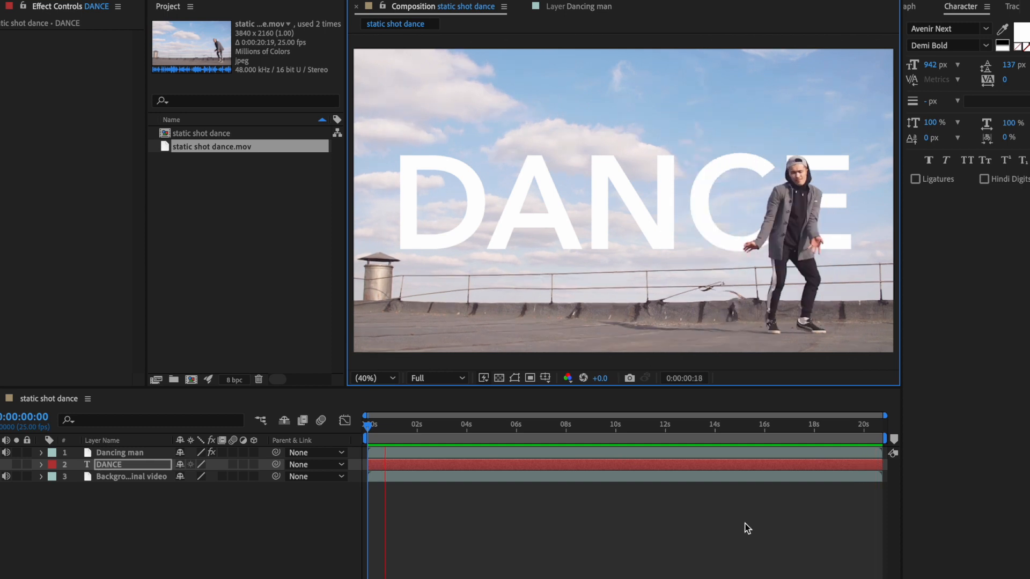
pyautogui.press('space')
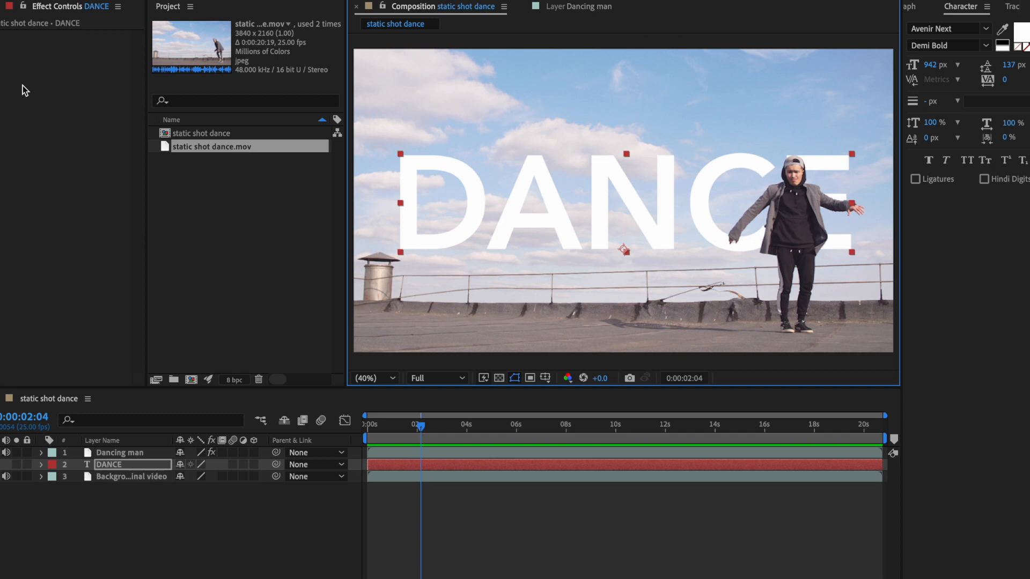
pyautogui.moveTo(0, 91)
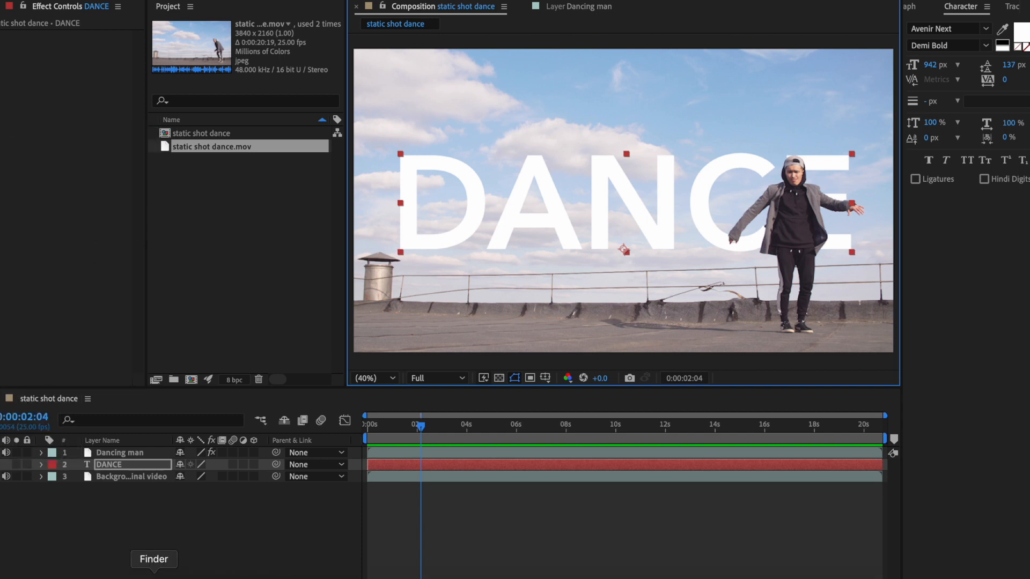
pyautogui.click(154, 575)
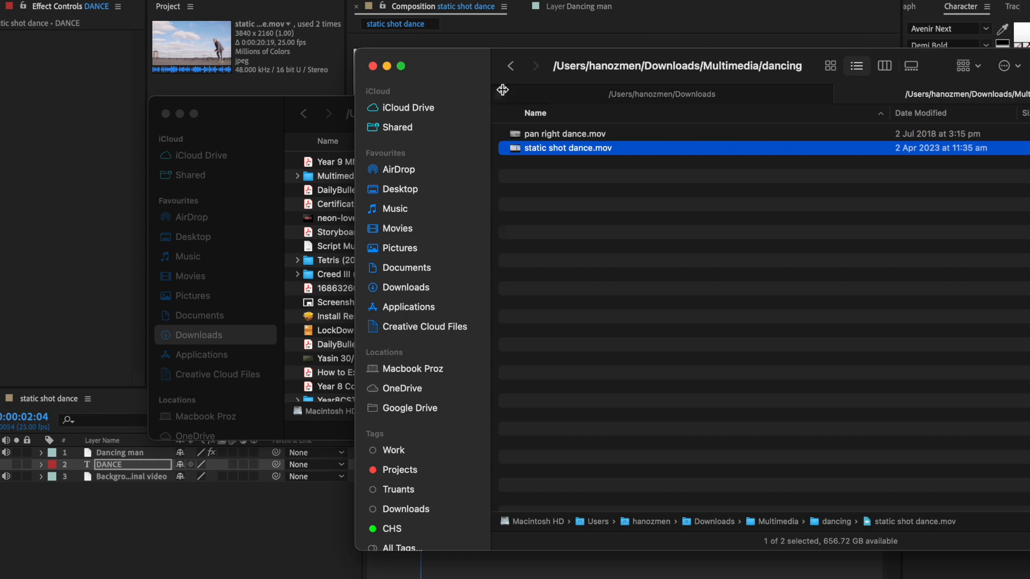
pyautogui.click(510, 66)
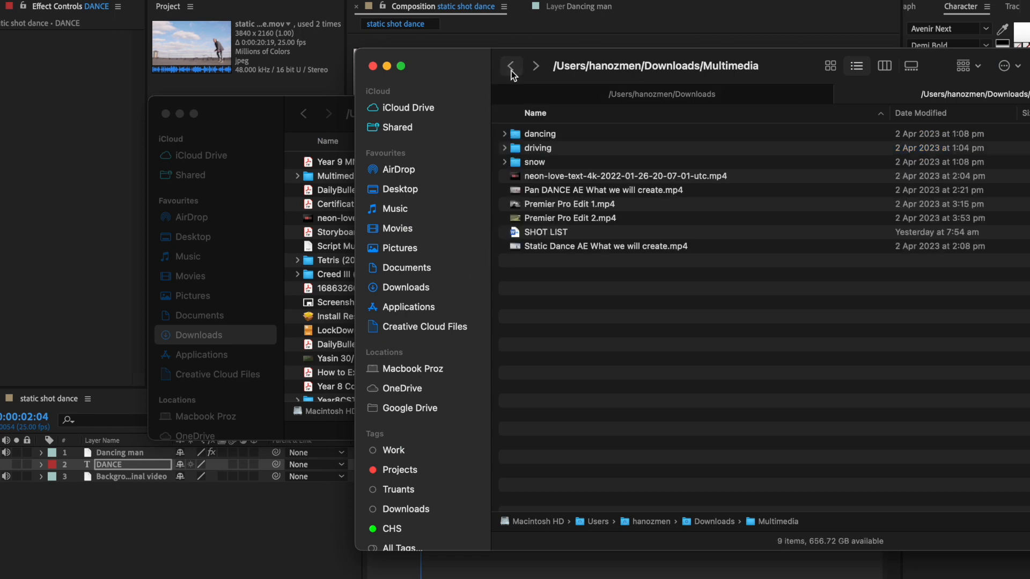
pyautogui.click(165, 113)
pyautogui.click(561, 175)
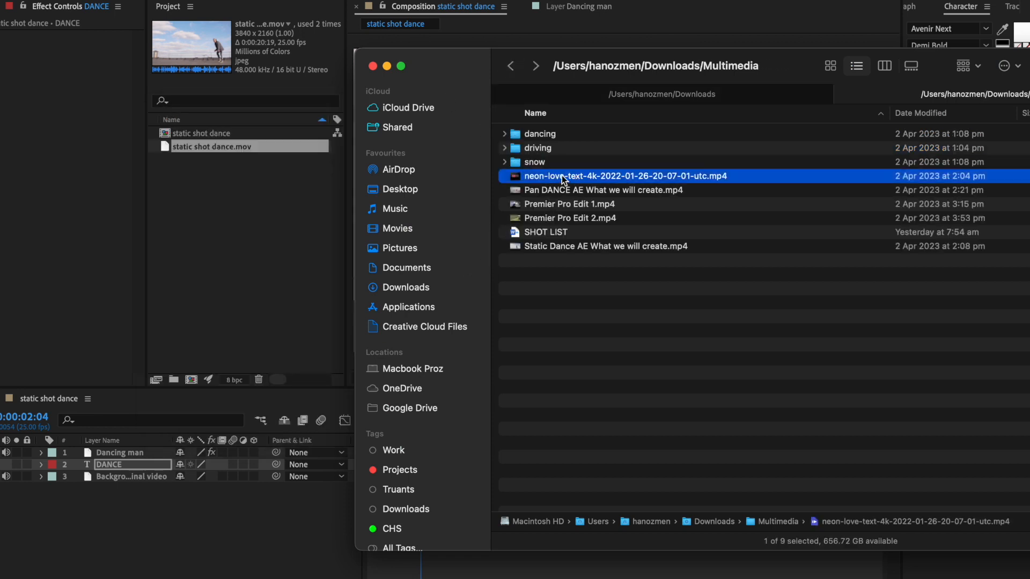
pyautogui.moveTo(561, 175); pyautogui.dragTo(232, 223)
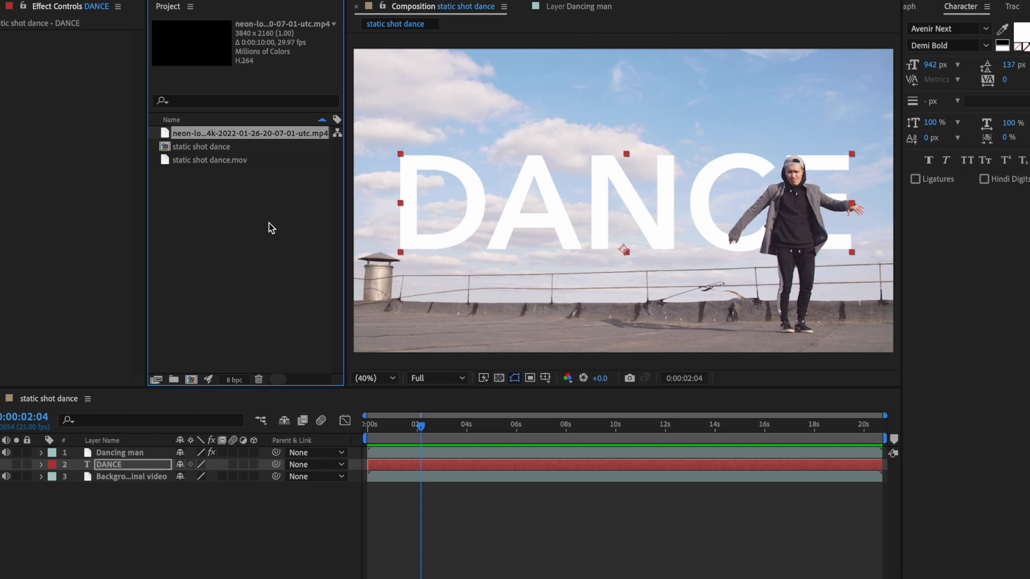
# Step: Switch to Envato Elements in the browser and look through its Stock Footage for "dance text" clips
pyautogui.click(253, 573)
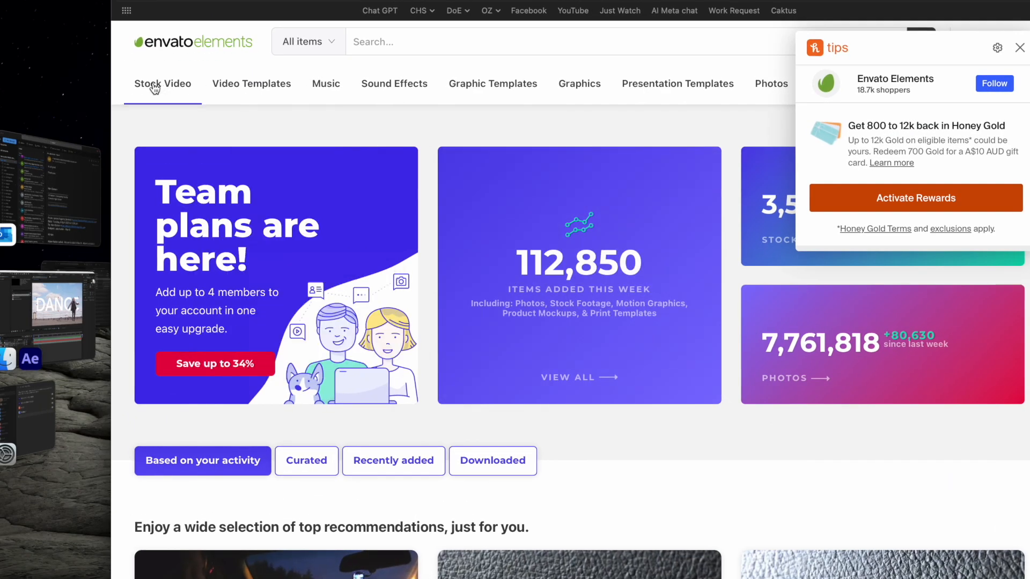
pyautogui.moveTo(170, 87)
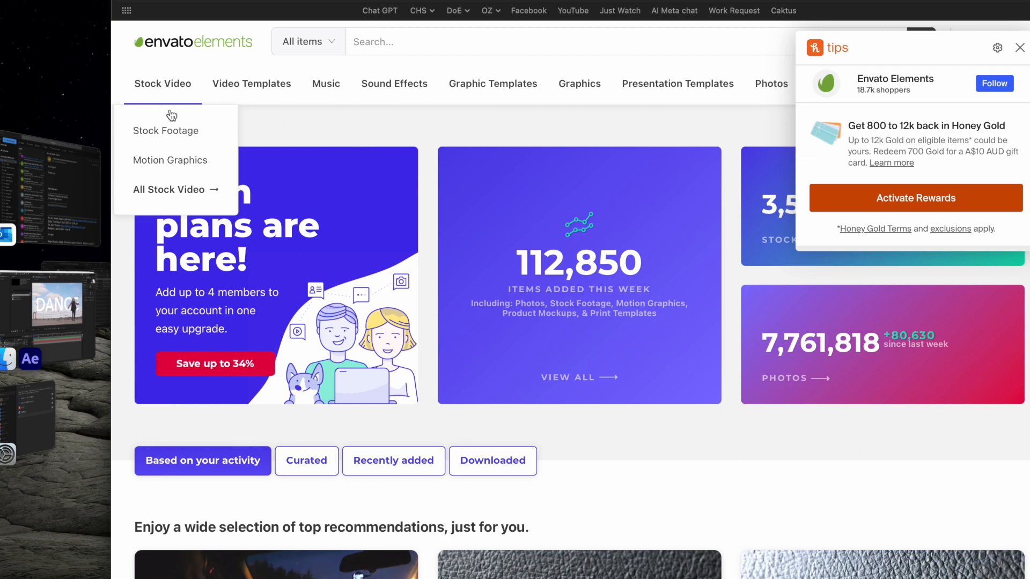
pyautogui.click(173, 131)
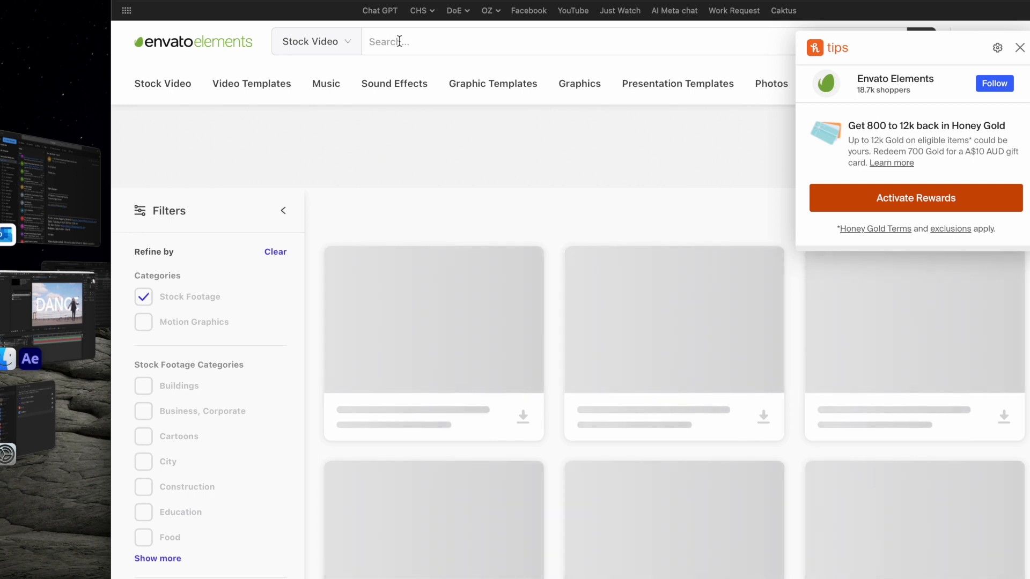
pyautogui.write('dance')
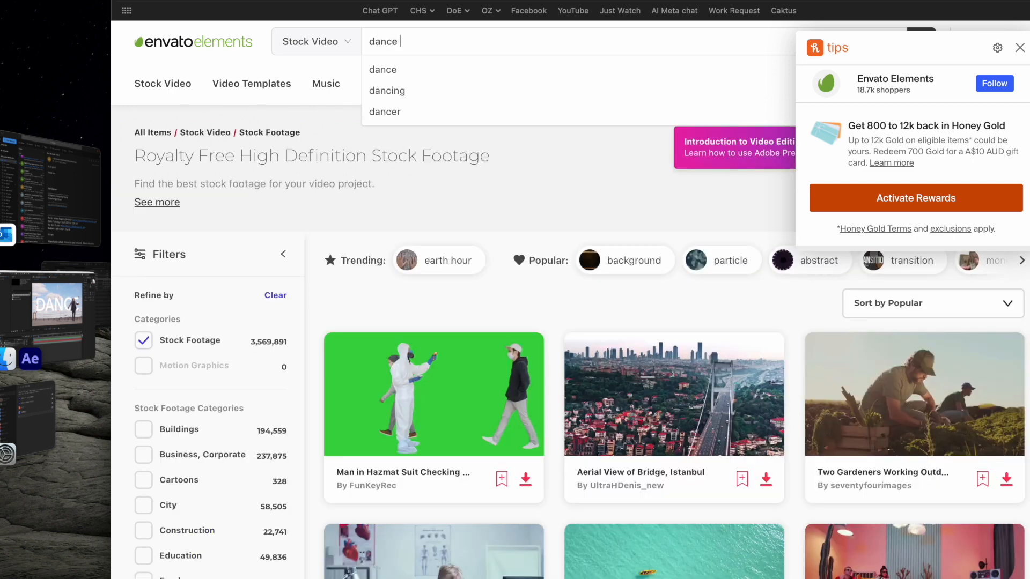
pyautogui.press('Return')
pyautogui.write('text')
pyautogui.press('Return')
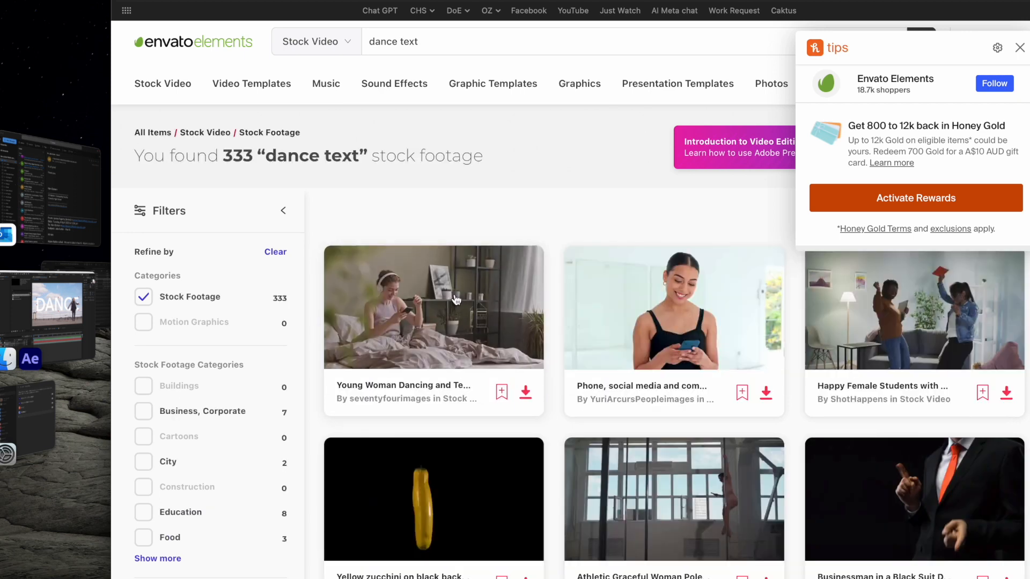
pyautogui.scroll(-10, 578, 285)
pyautogui.scroll(-8, 577, 285)
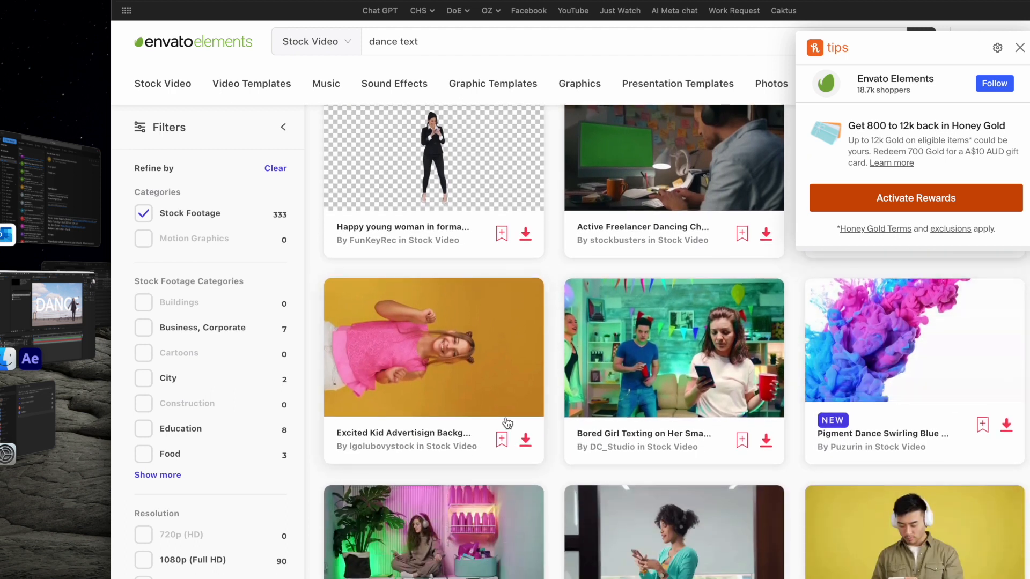
pyautogui.scroll(17, 506, 421)
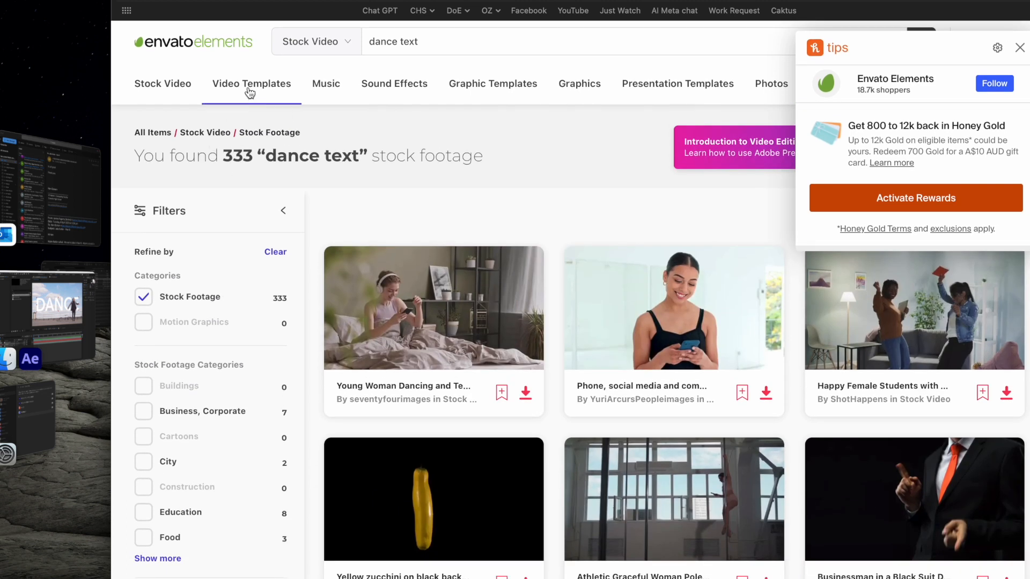
# Step: Browse the Motion Graphics category of Envato Elements' stock video for usable animated clips
pyautogui.moveTo(177, 91)
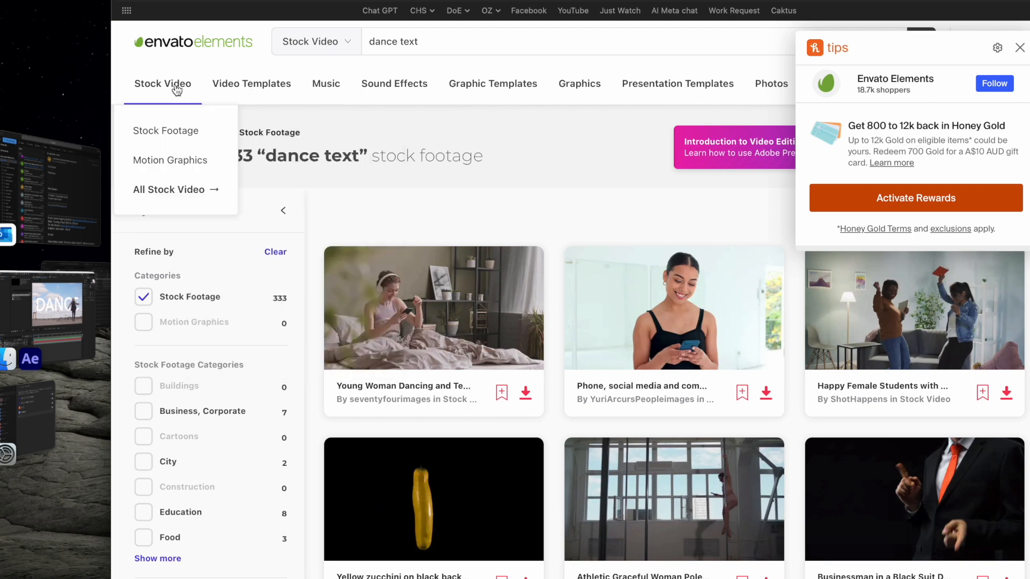
pyautogui.click(191, 163)
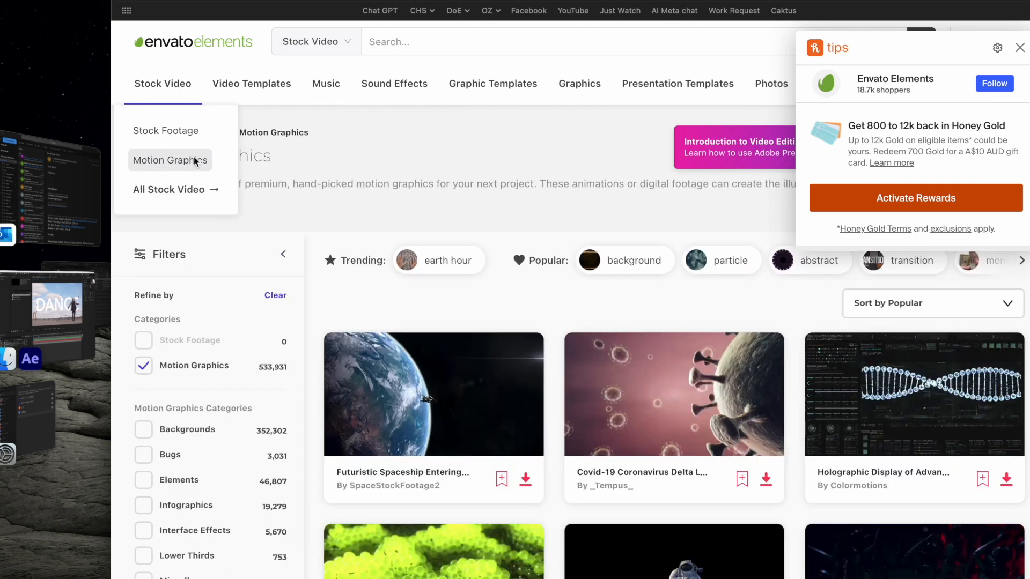
pyautogui.scroll(-5, 617, 282)
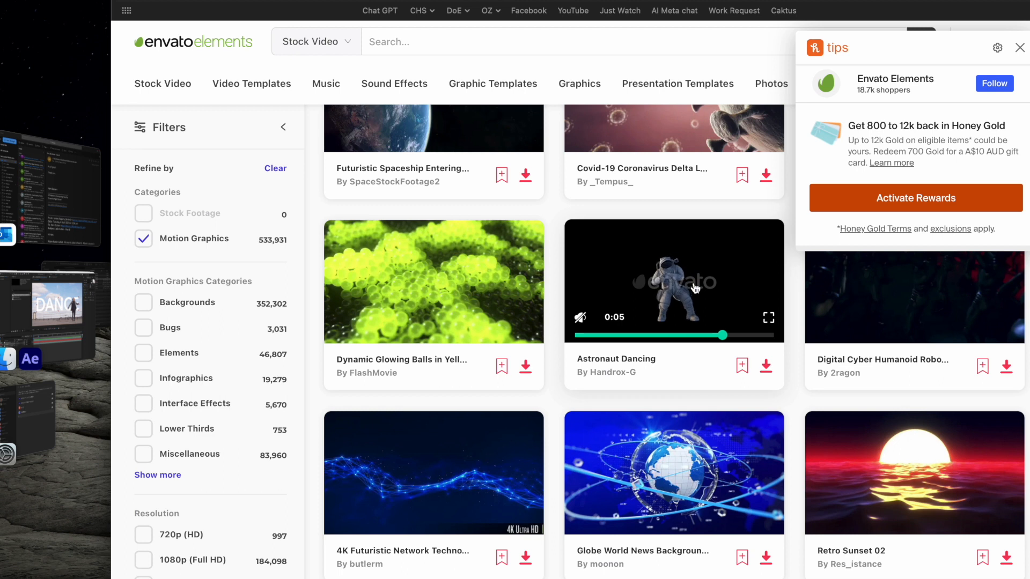
# Step: Switch back to After Effects and place the imported neon love text clip between the Dancing man and DANCE layers
pyautogui.click(59, 298)
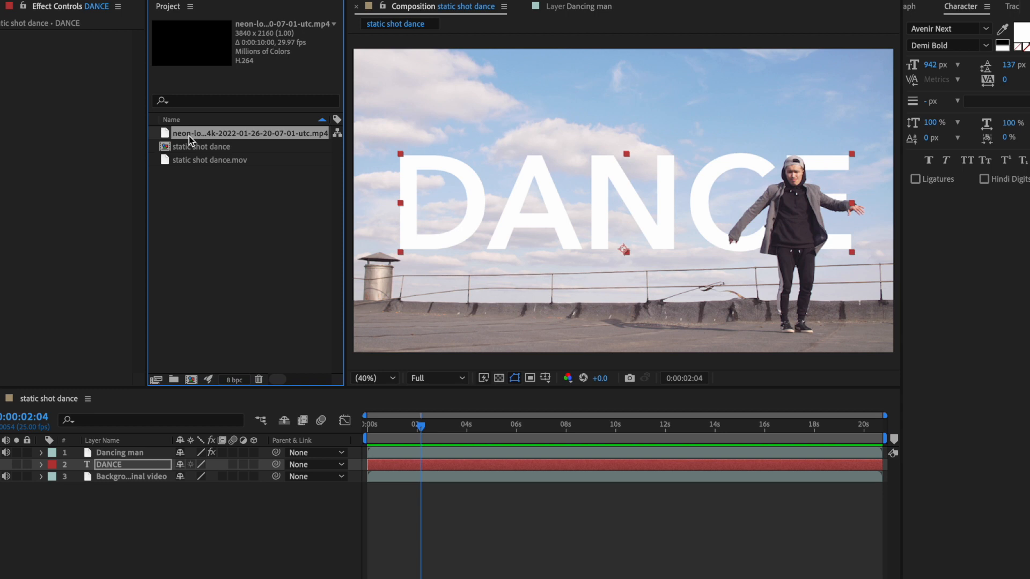
pyautogui.moveTo(185, 134)
pyautogui.mouseDown()
pyautogui.moveTo(265, 156)
pyautogui.moveTo(226, 276)
pyautogui.moveTo(131, 458)
pyautogui.mouseUp()
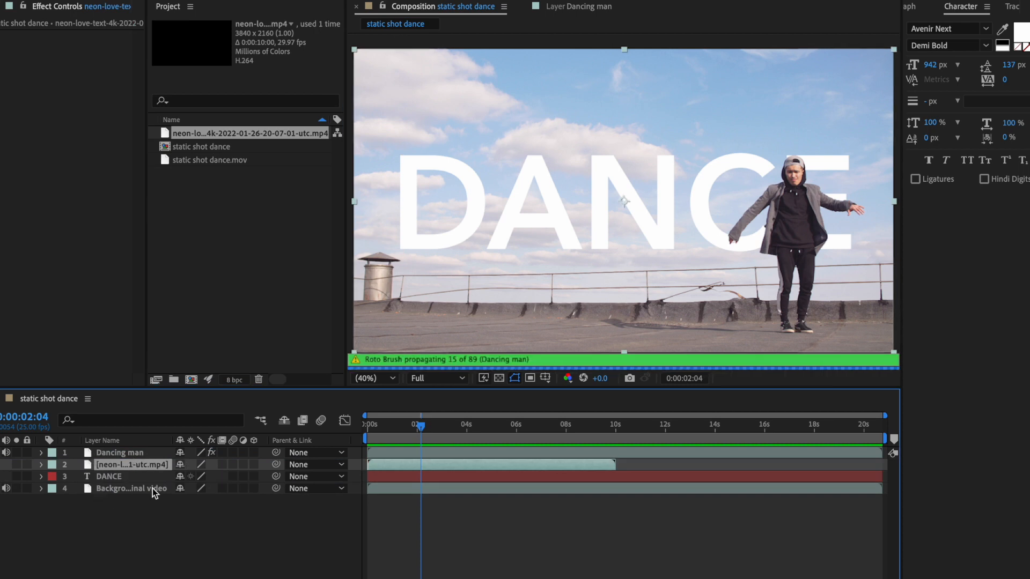
# Step: Preview the composition from 0:00:00:13 to see the neon LOVE animation behind the dancer
pyautogui.moveTo(420, 426); pyautogui.dragTo(381, 433)
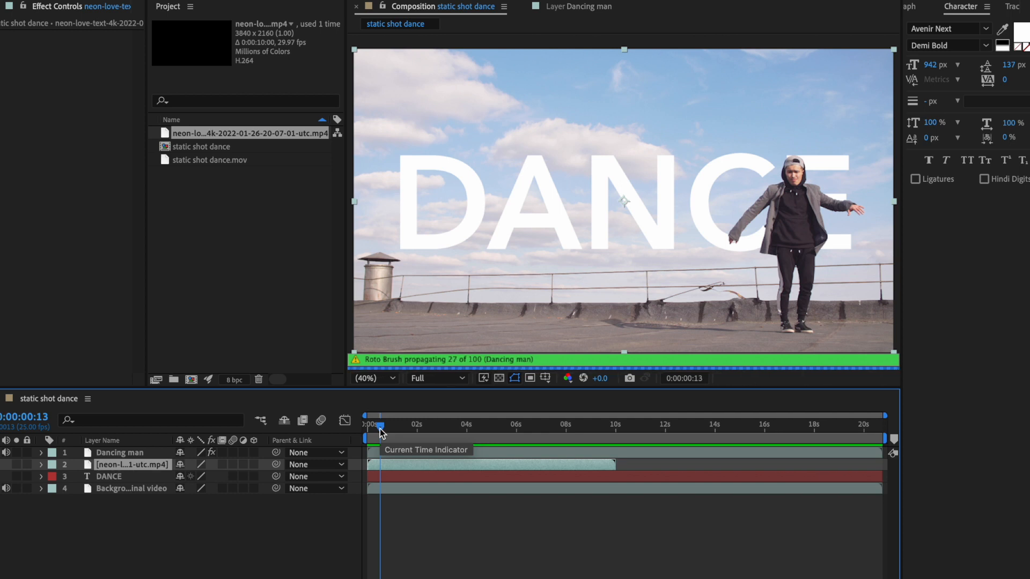
pyautogui.press('space')
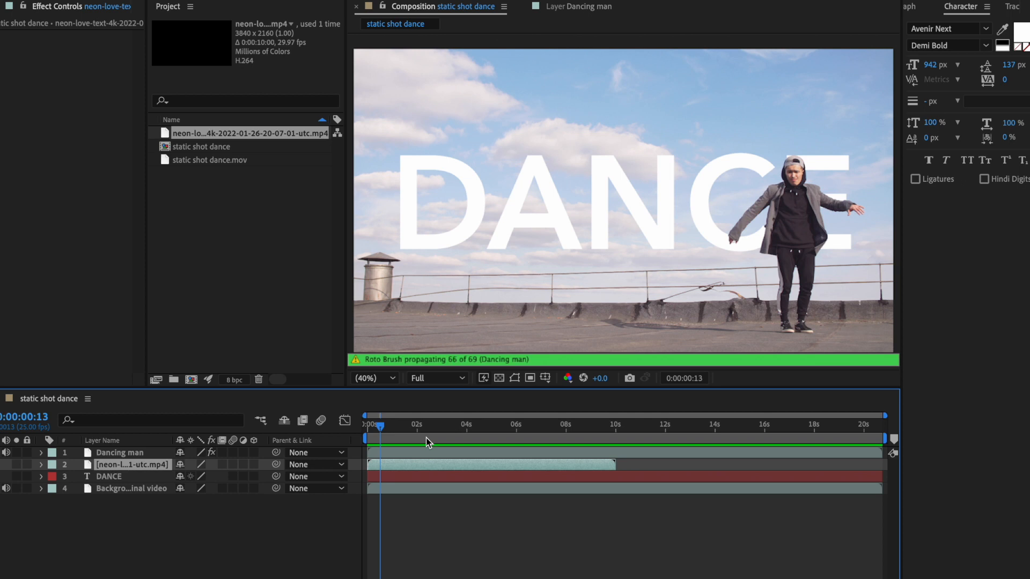
pyautogui.press('space')
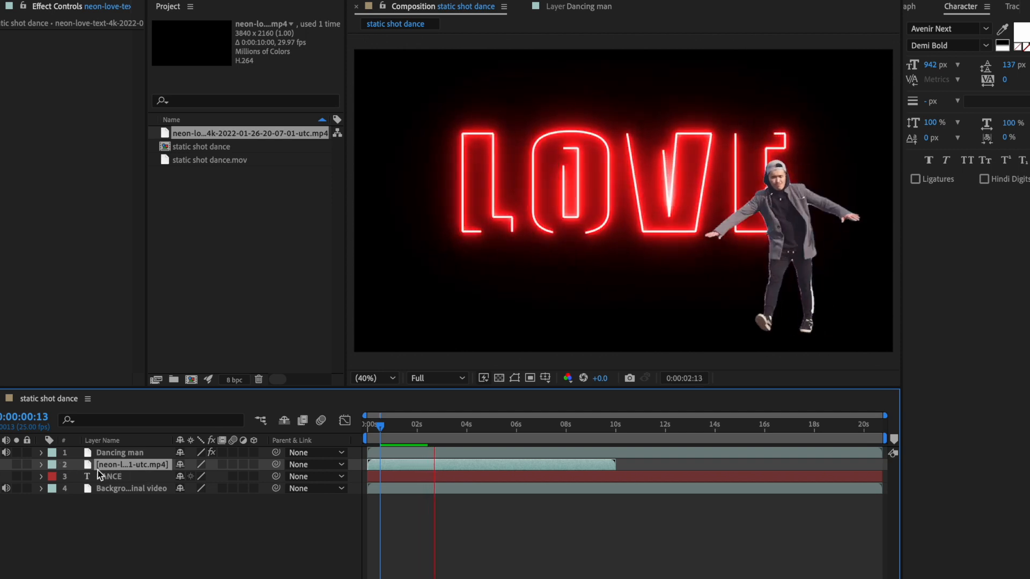
pyautogui.press('space')
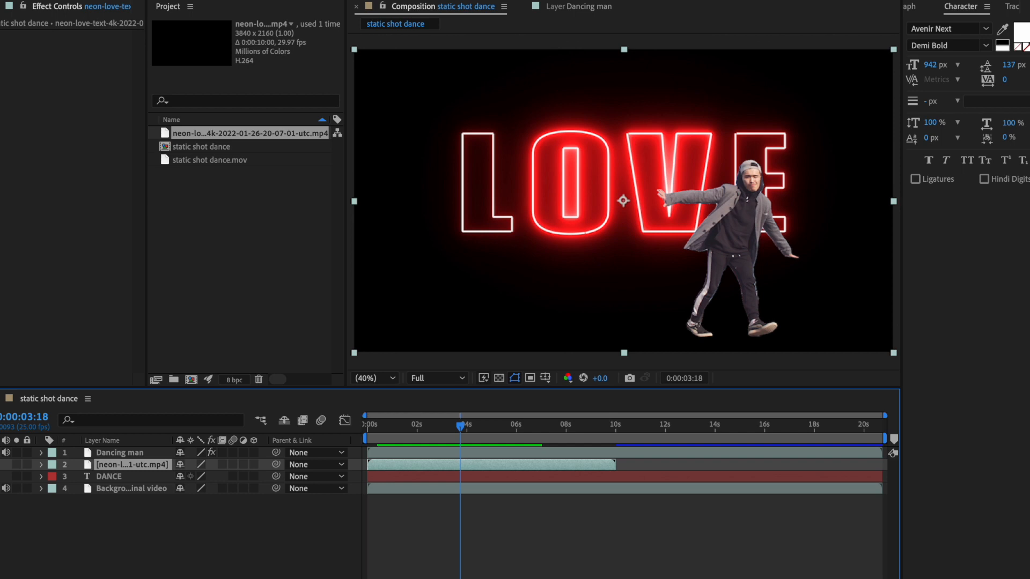
# Step: Show the layers' blending mode settings at readable width and set the neon clip's blending mode to Screen
pyautogui.press('F4')
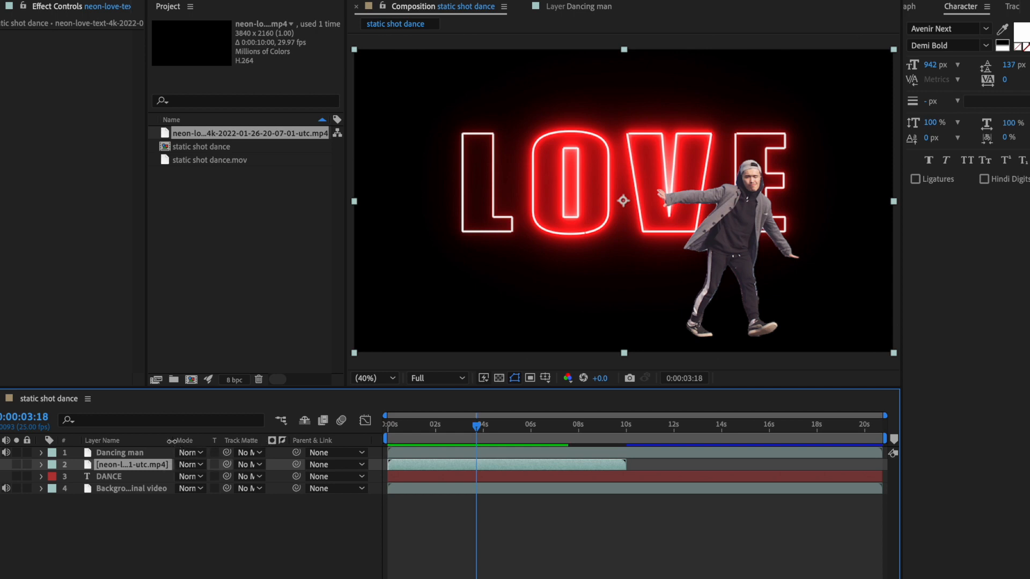
pyautogui.moveTo(173, 441); pyautogui.dragTo(214, 441)
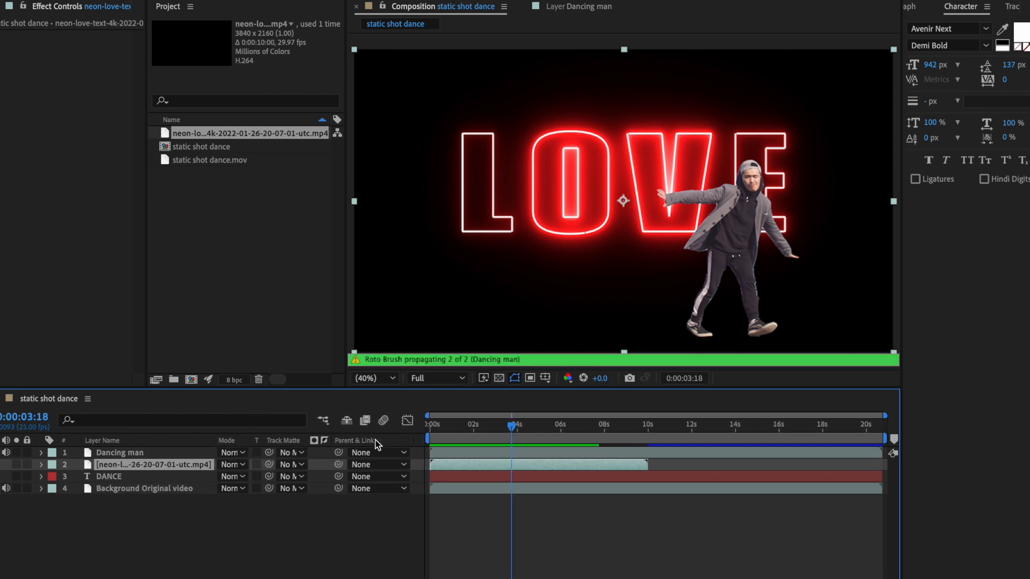
pyautogui.moveTo(414, 443); pyautogui.dragTo(468, 442)
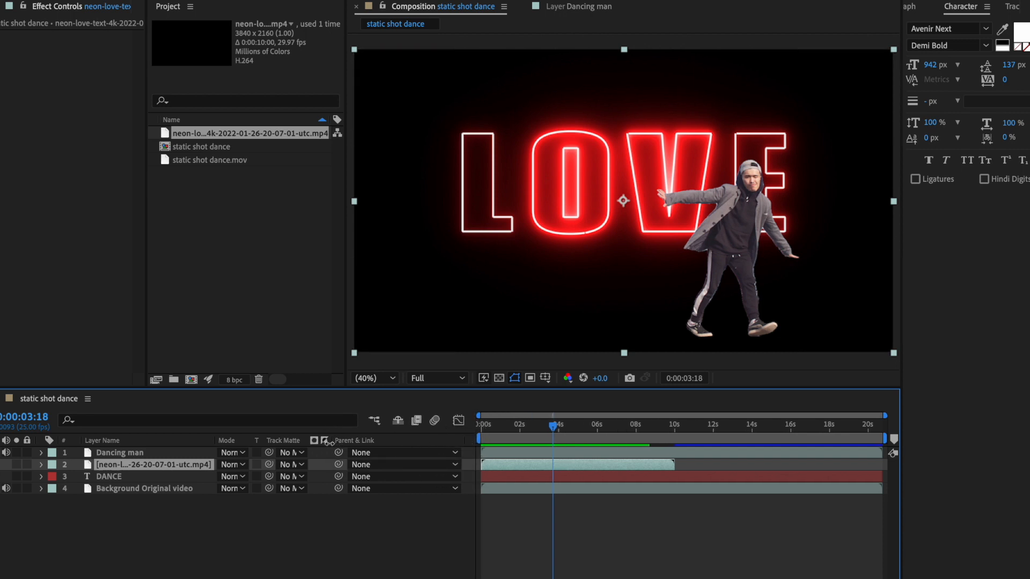
pyautogui.moveTo(331, 442); pyautogui.dragTo(338, 443)
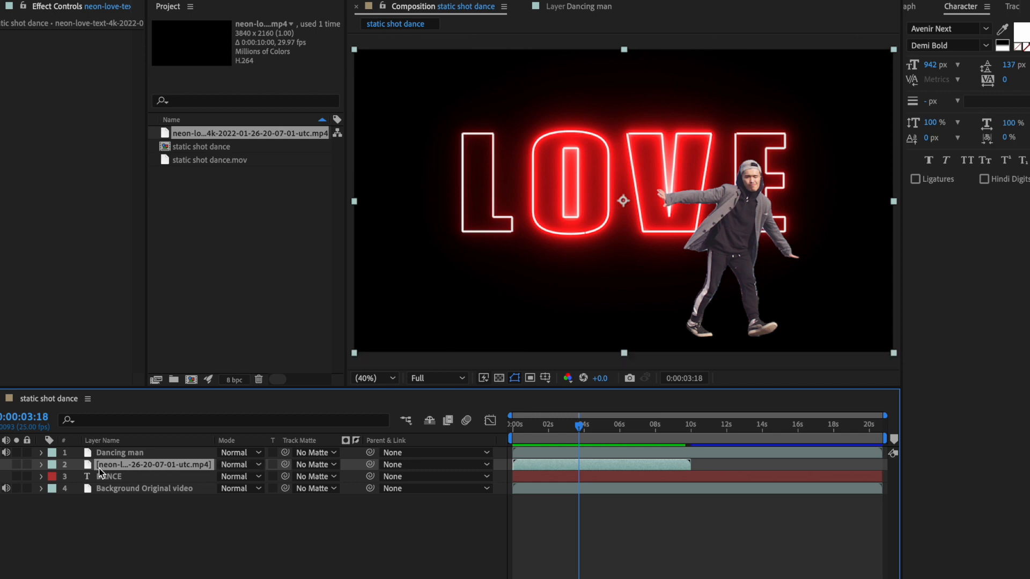
pyautogui.click(257, 465)
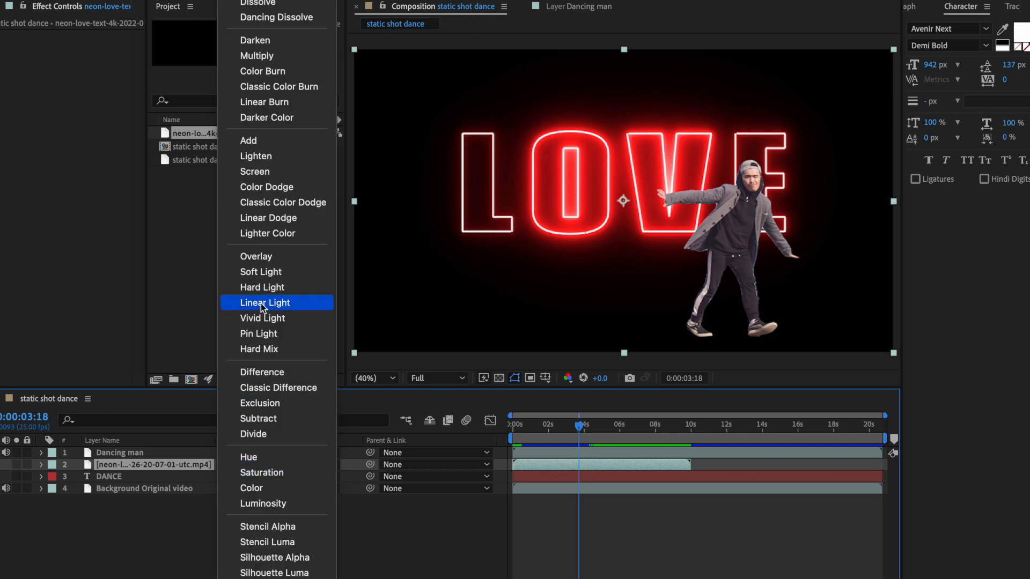
pyautogui.click(273, 175)
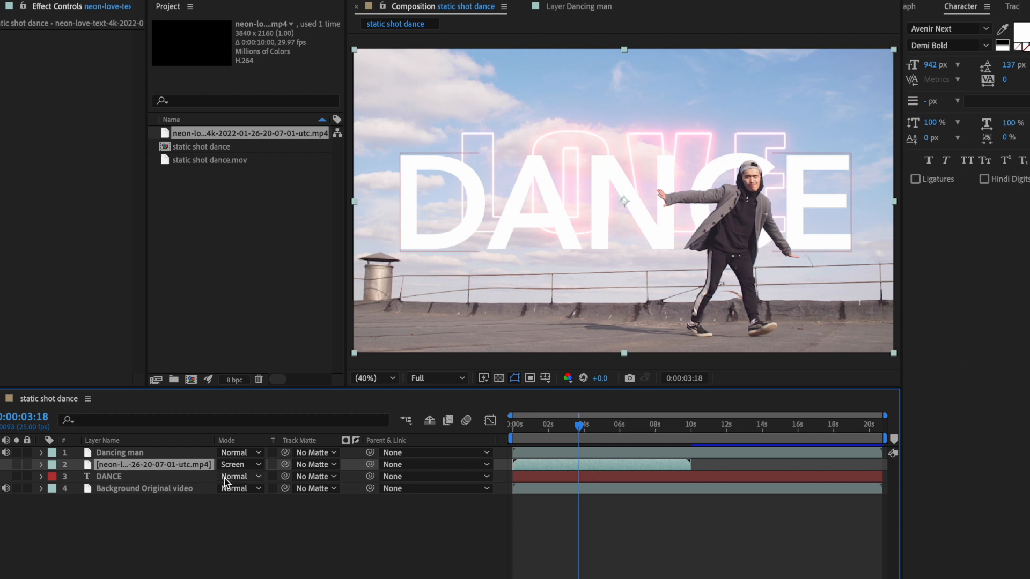
# Step: Scale the neon LOVE clip to 137% and set its position to 1927, 1238
pyautogui.click(492, 155)
pyautogui.click(119, 467)
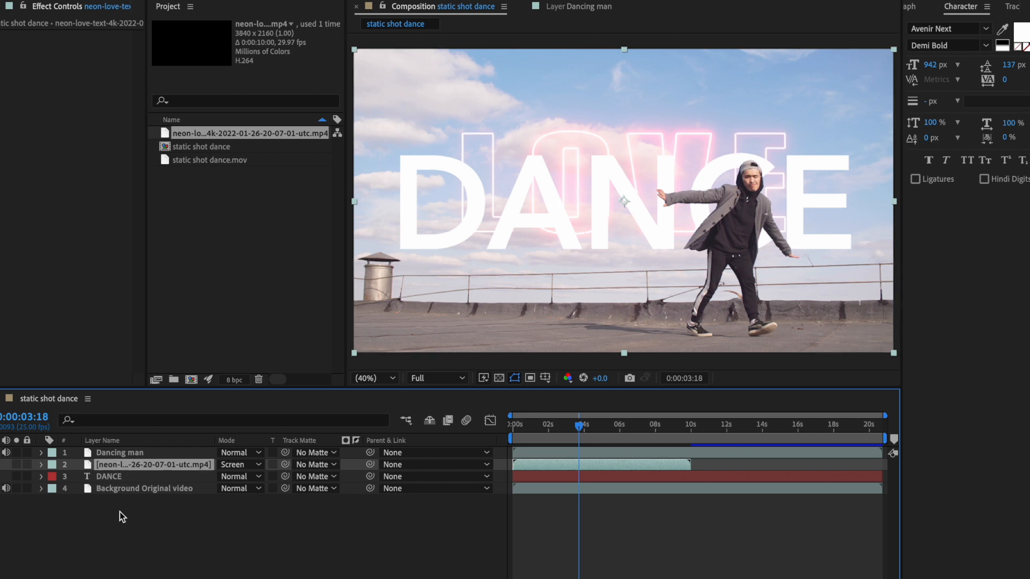
pyautogui.click(41, 465)
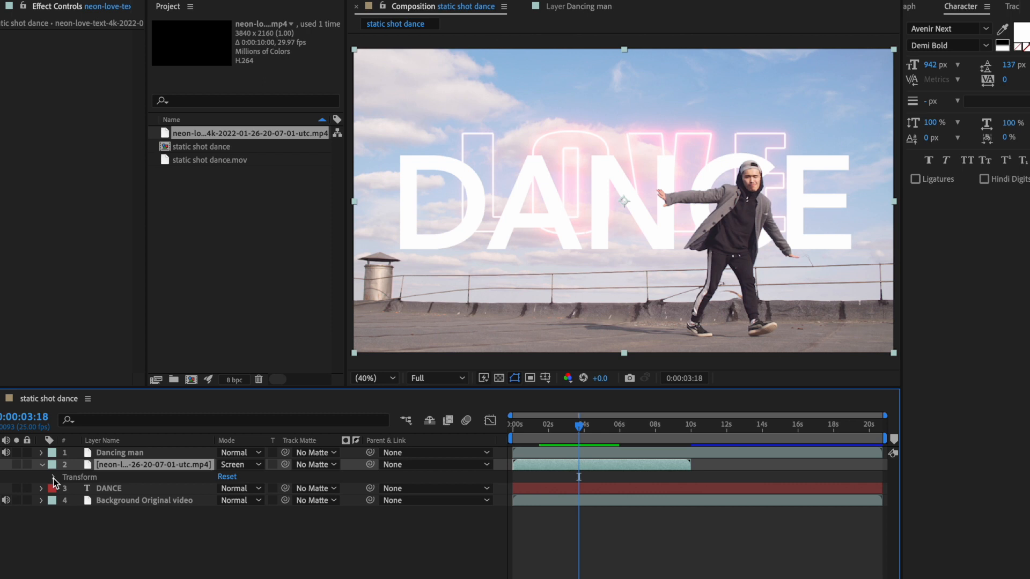
pyautogui.click(54, 478)
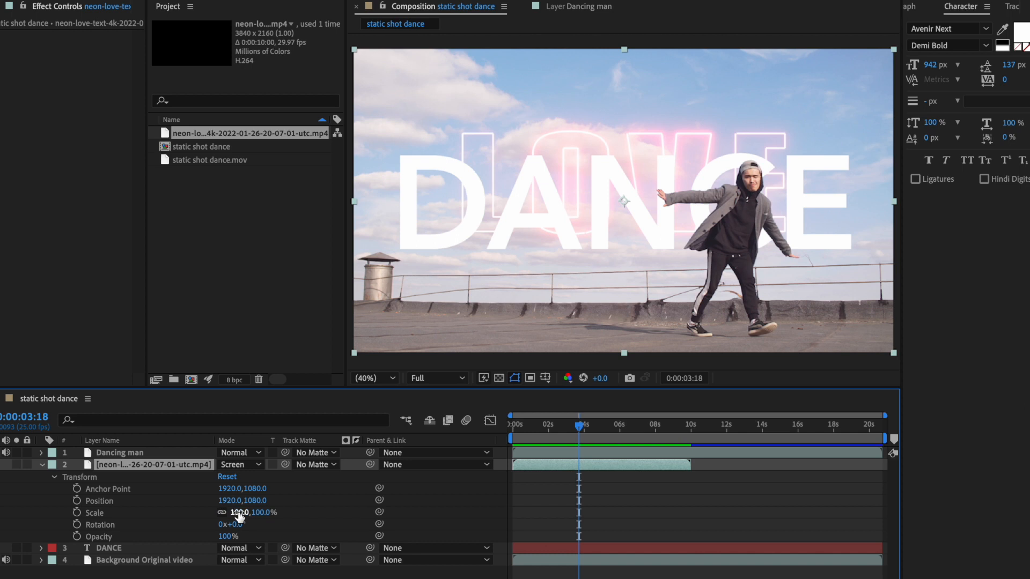
pyautogui.moveTo(239, 514); pyautogui.dragTo(395, 466)
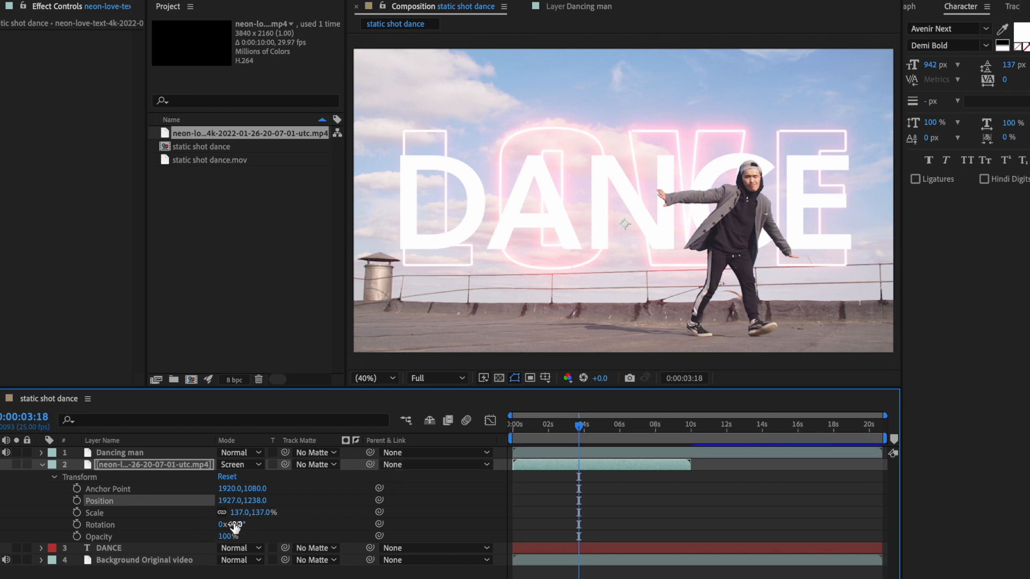
pyautogui.click(42, 466)
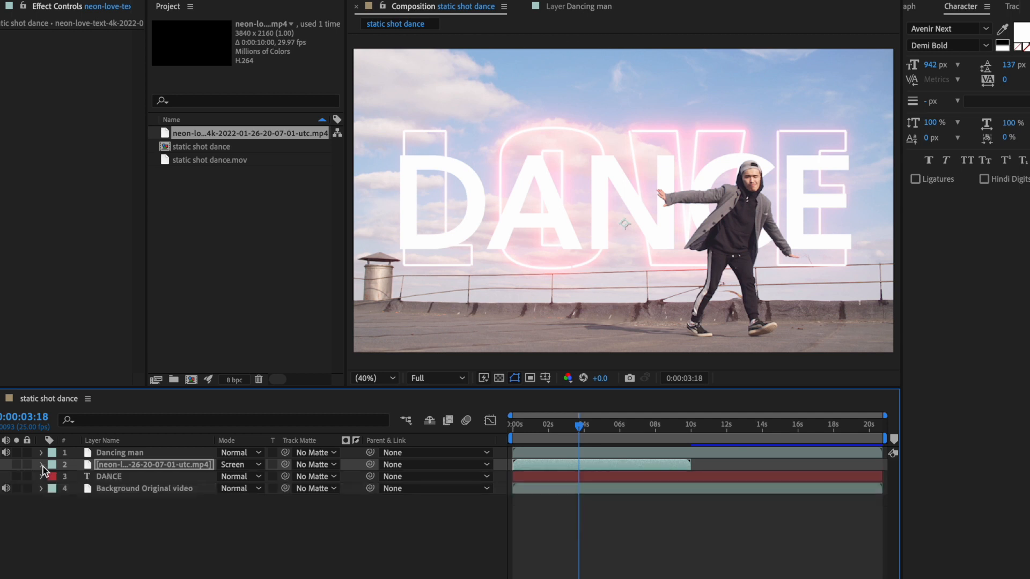
# Step: Hide the DANCE text layer and enlarge the neon LOVE clip slightly so its letters span most of the frame's width
pyautogui.click(104, 473)
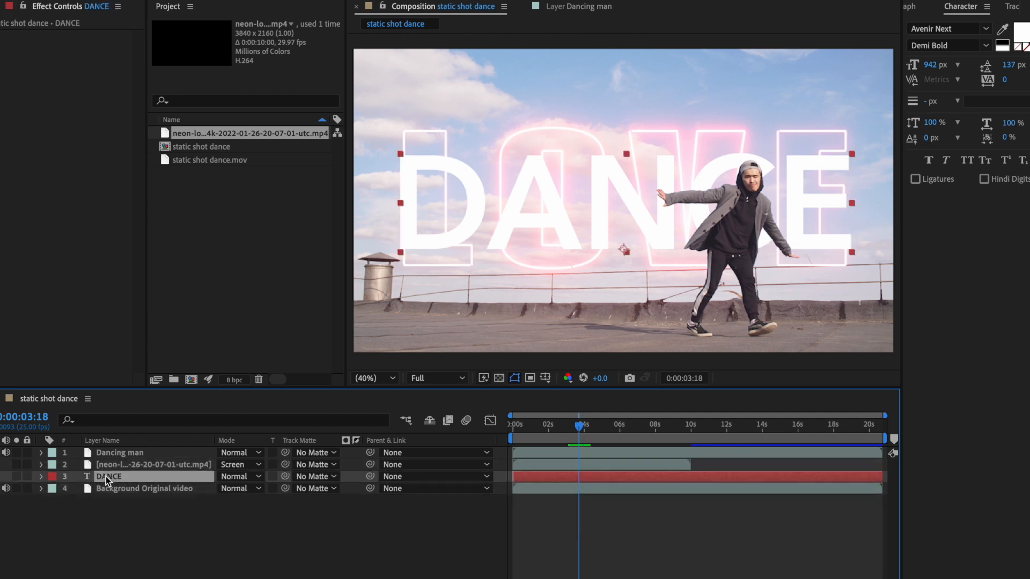
pyautogui.click(3, 478)
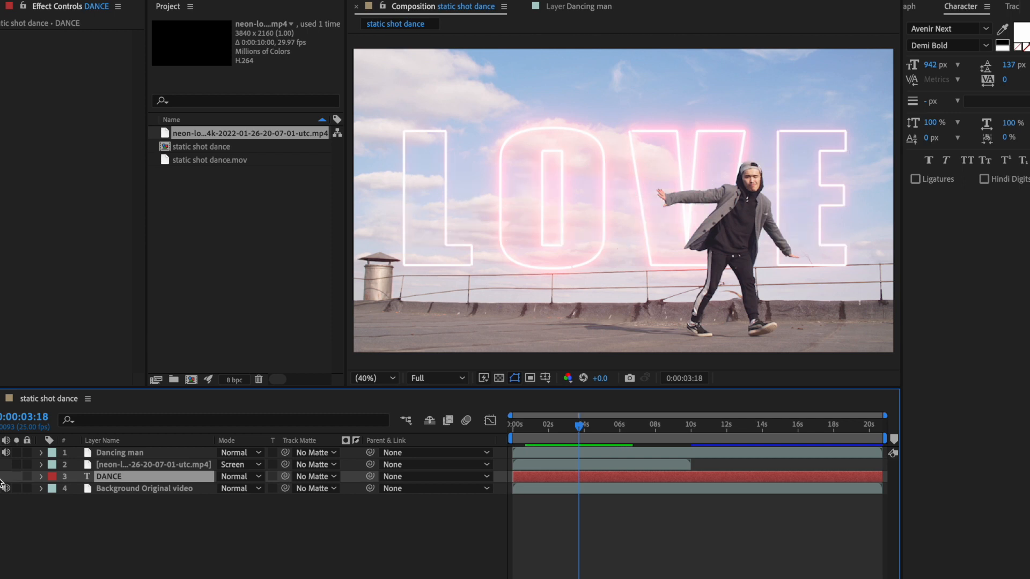
pyautogui.click(41, 465)
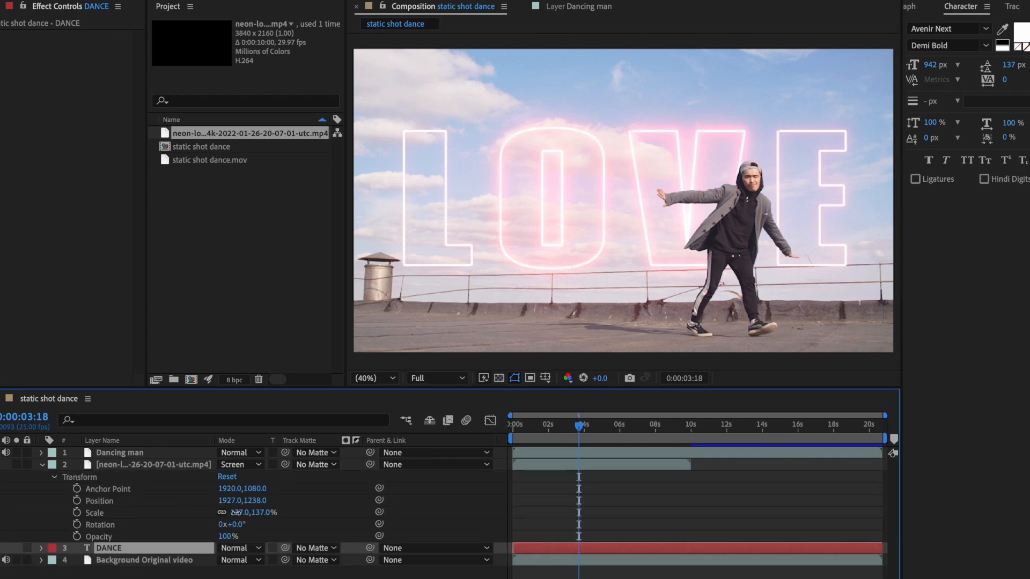
pyautogui.moveTo(238, 513)
pyautogui.mouseDown()
pyautogui.moveTo(253, 513)
pyautogui.moveTo(243, 513)
pyautogui.mouseUp()
pyautogui.click(42, 465)
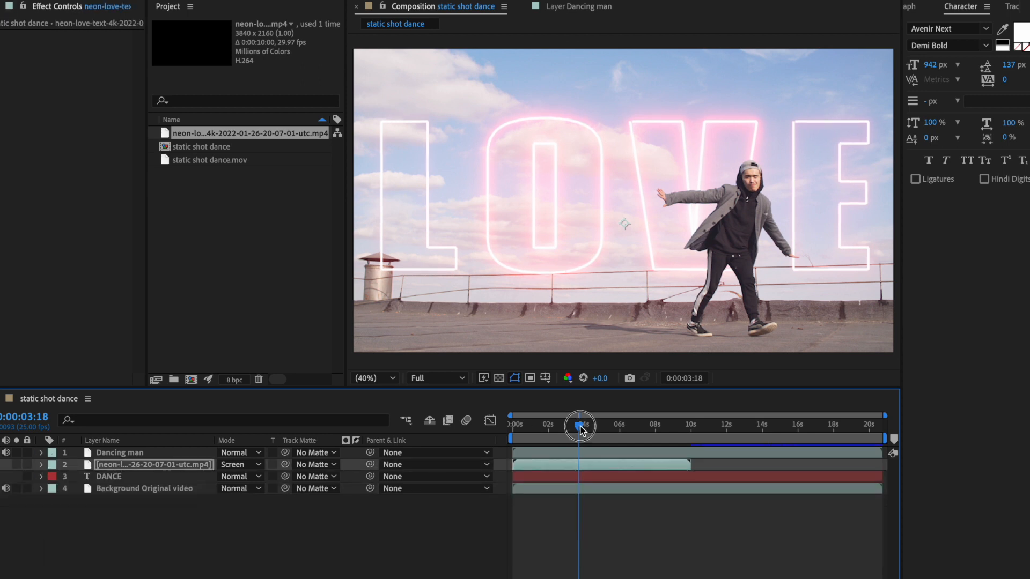
# Step: Preview the composition from its first frame to check the neon LOVE text behind the dancer
pyautogui.moveTo(579, 426); pyautogui.dragTo(501, 429)
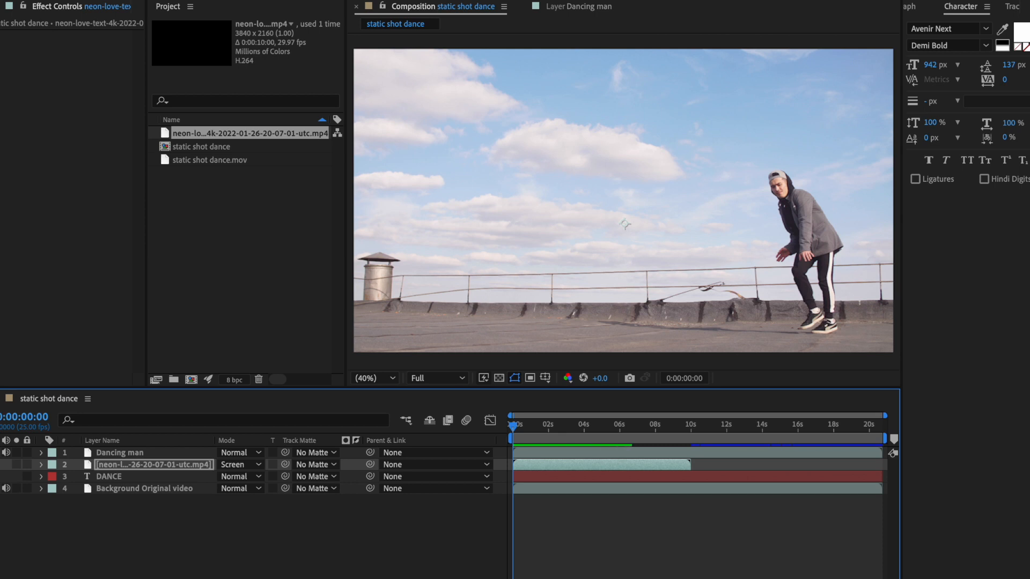
pyautogui.press('space')
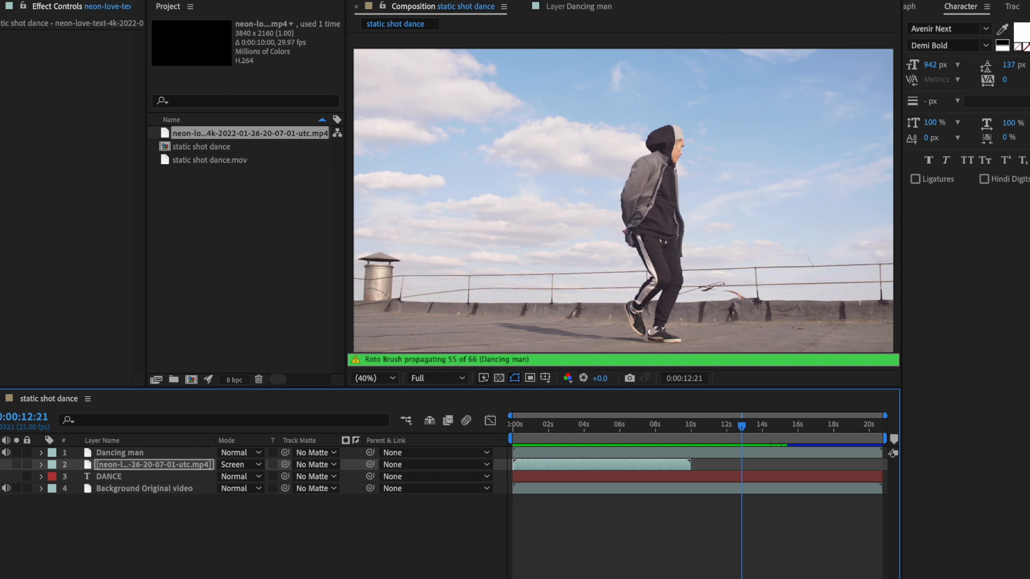
# Step: Send the static shot dance composition from After Effects to the Adobe Media Encoder queue for export
pyautogui.click(94, 0)
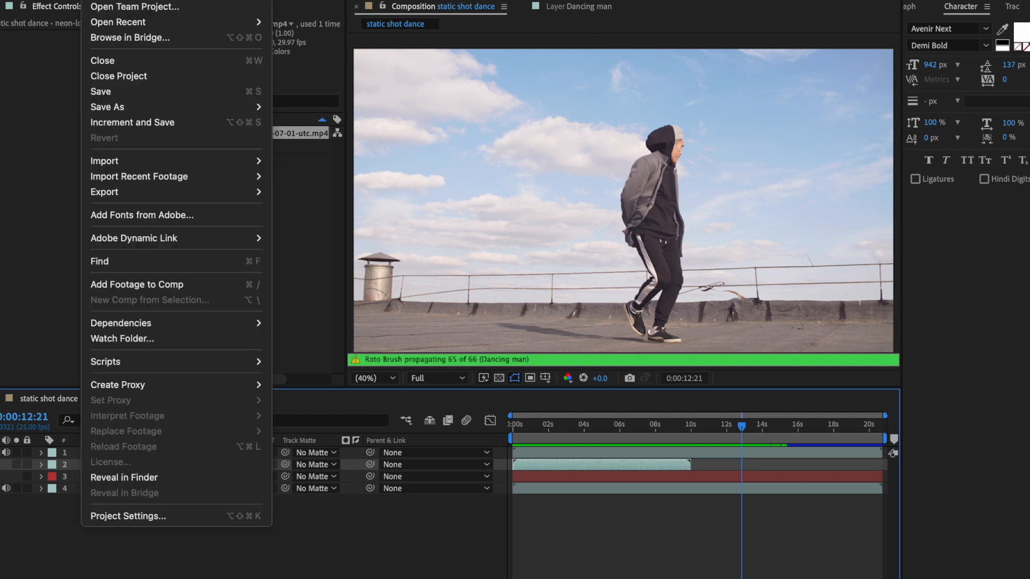
pyautogui.moveTo(154, 191)
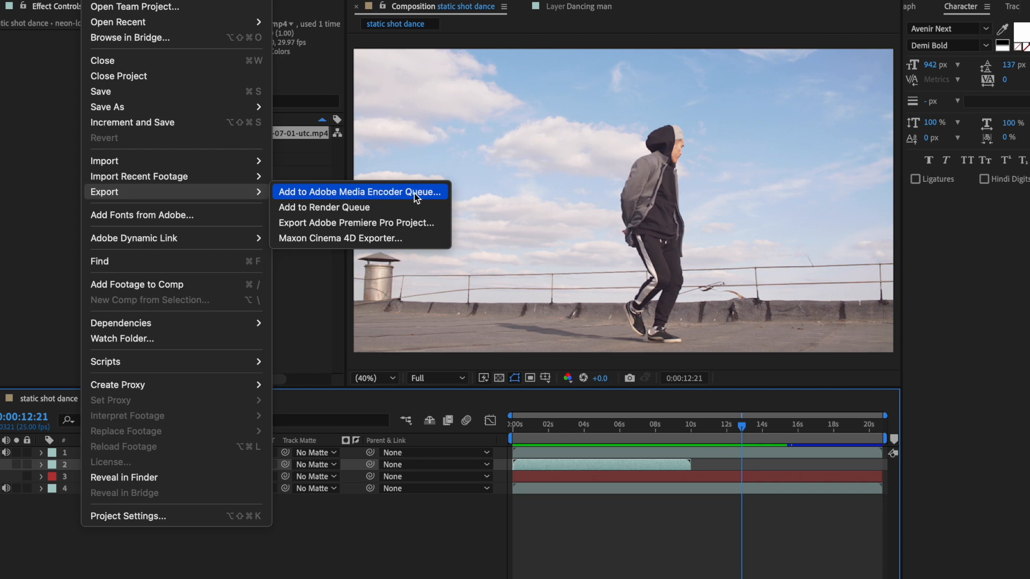
pyautogui.click(341, 192)
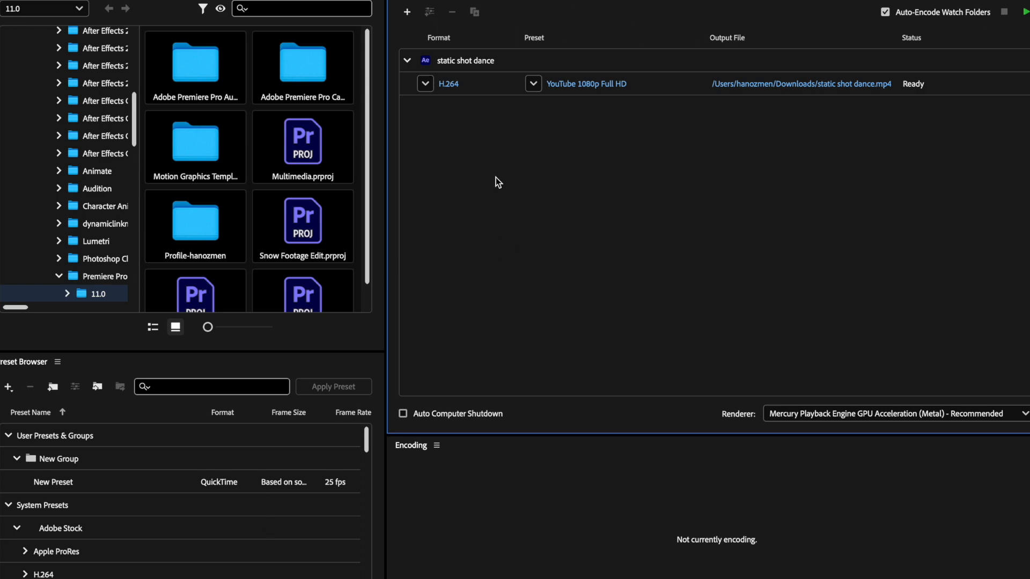
# Step: Choose the H.264 format and the YouTube 1080p Full HD preset for the queued static shot dance output
pyautogui.click(425, 84)
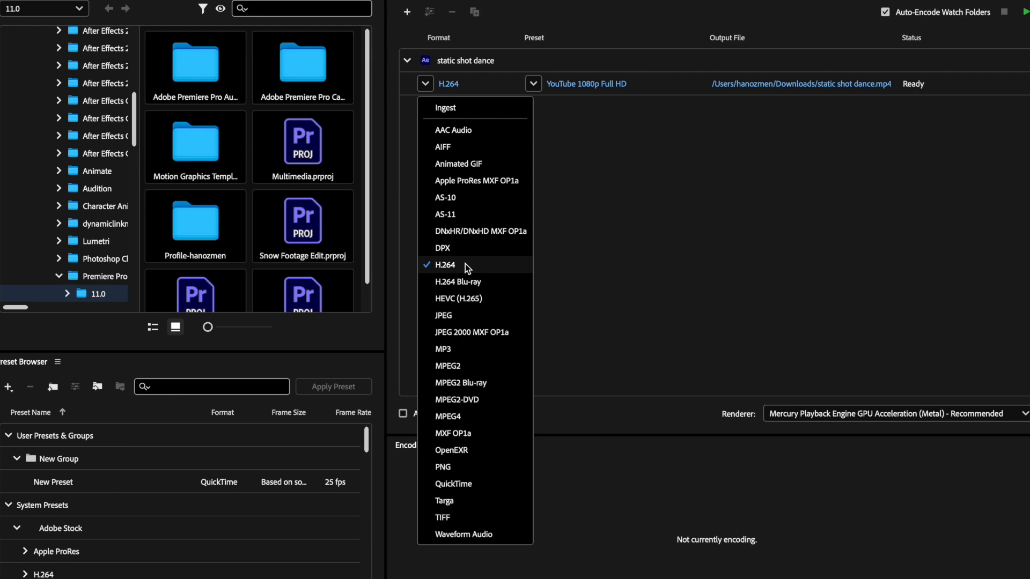
pyautogui.click(465, 264)
pyautogui.click(516, 146)
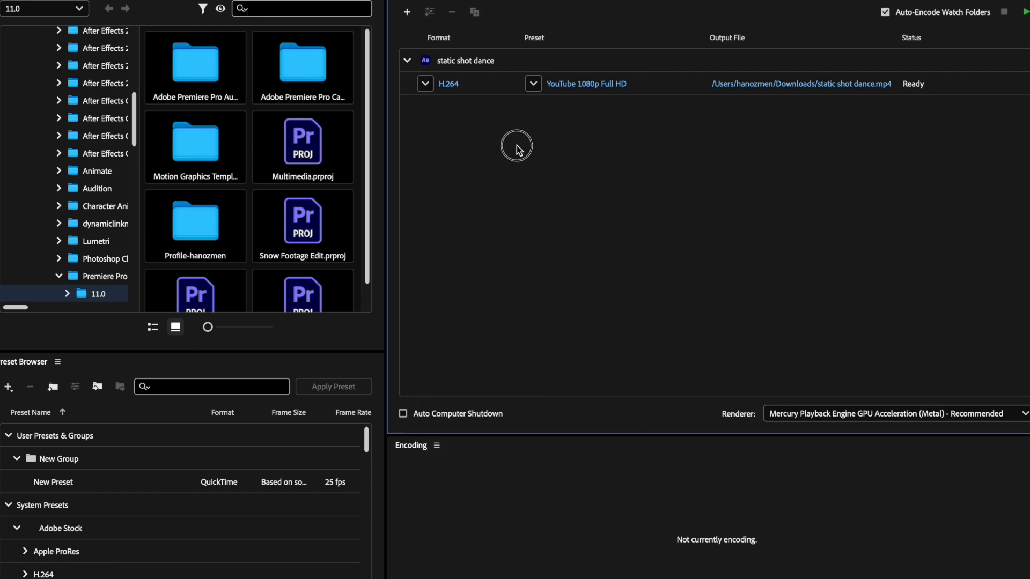
pyautogui.click(533, 84)
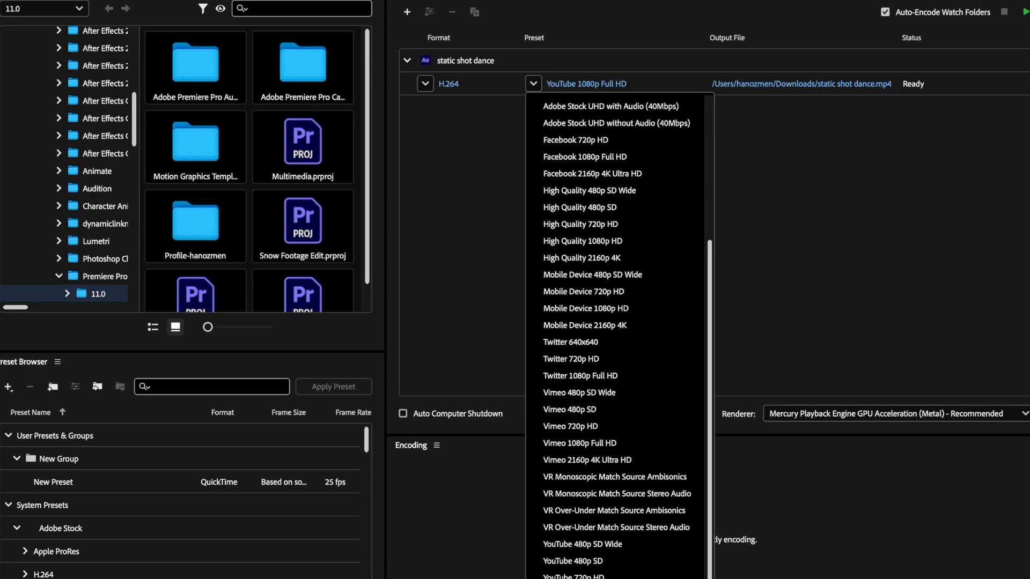
pyautogui.click(600, 578)
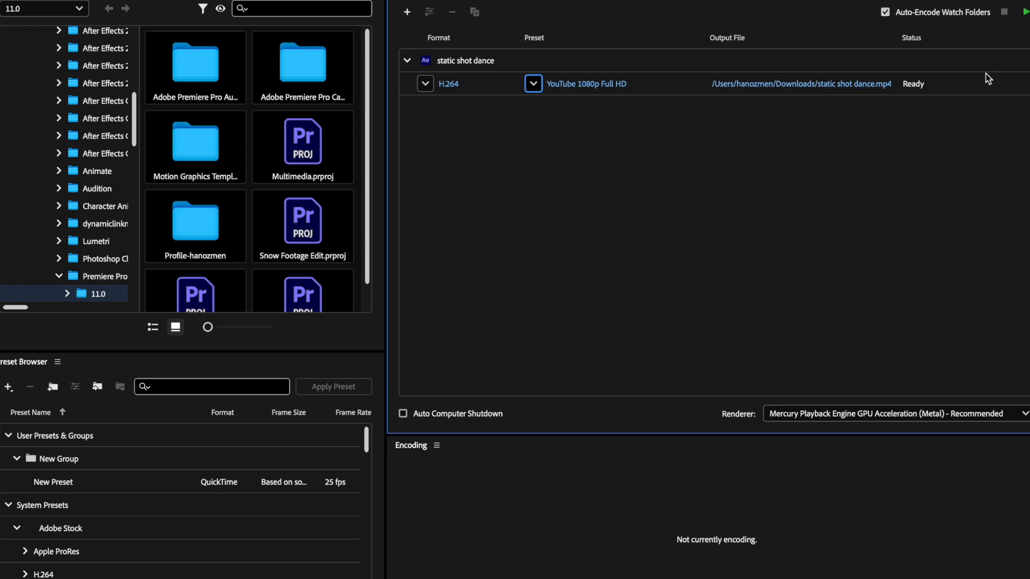
# Step: Start encoding the queue and play the exported static shot dance video in the media player
pyautogui.click(1026, 13)
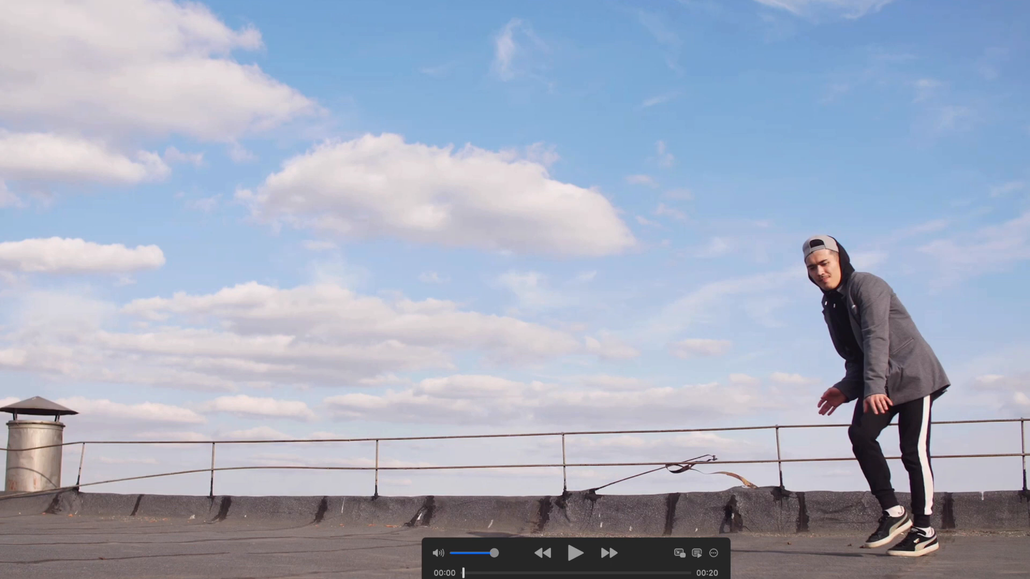
pyautogui.press('space')
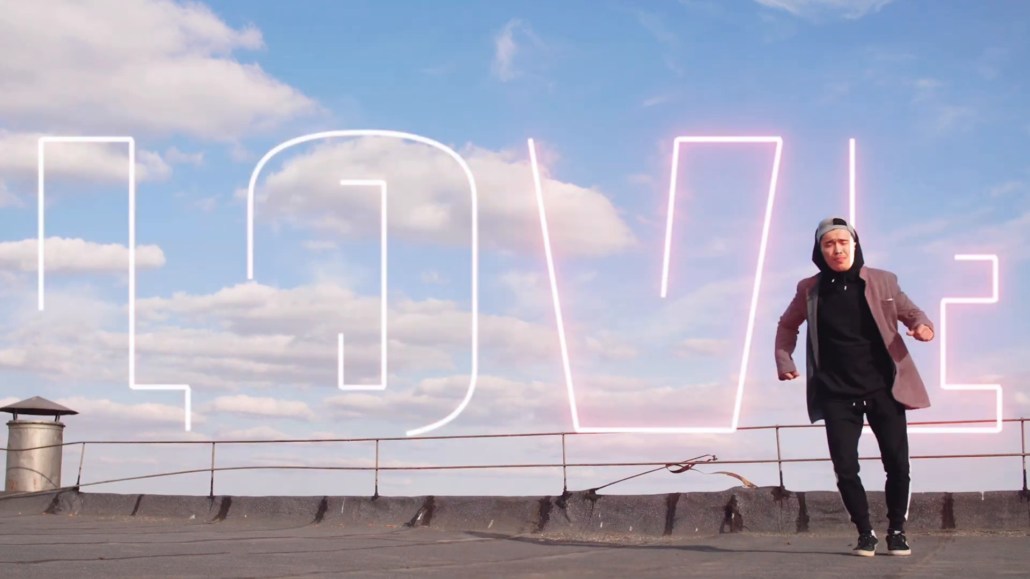